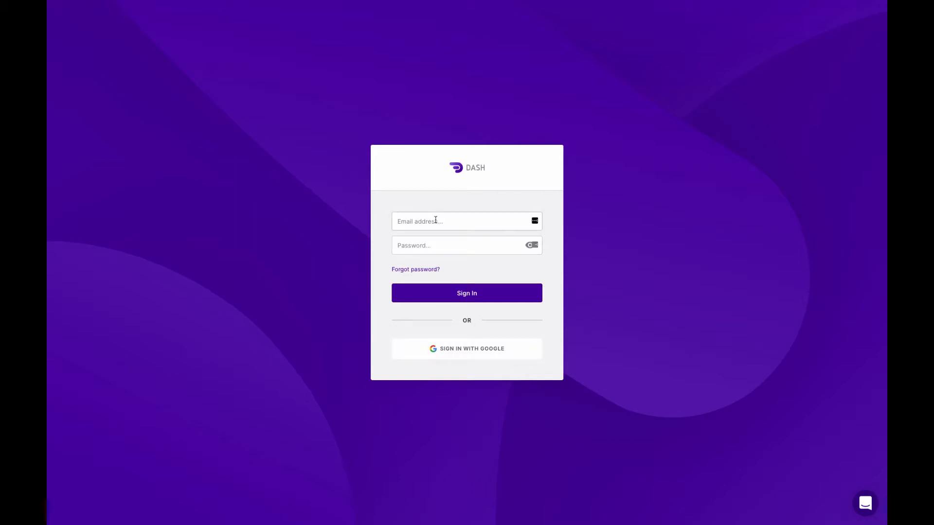
- Sign in to the account with the demo email address and the account password
left_click(435, 220)
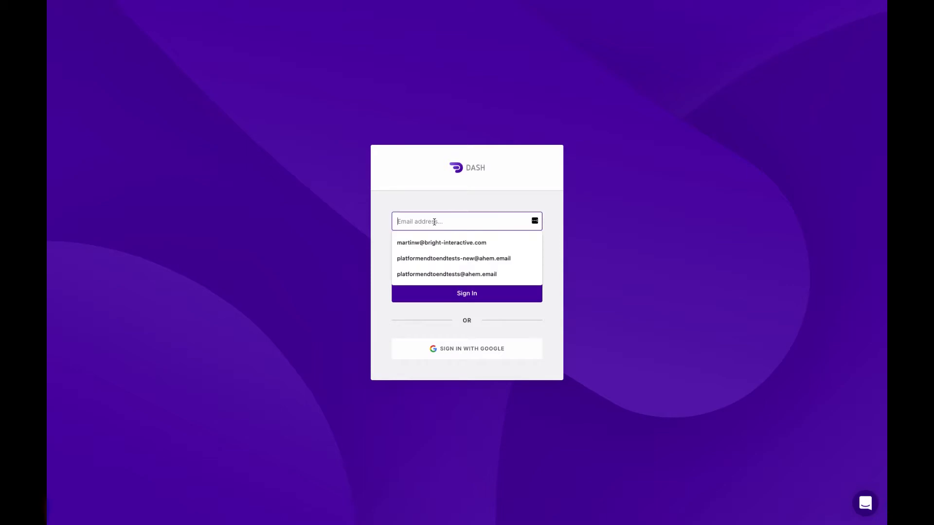
left_click(492, 240)
left_click(470, 245)
type("•••••••••")
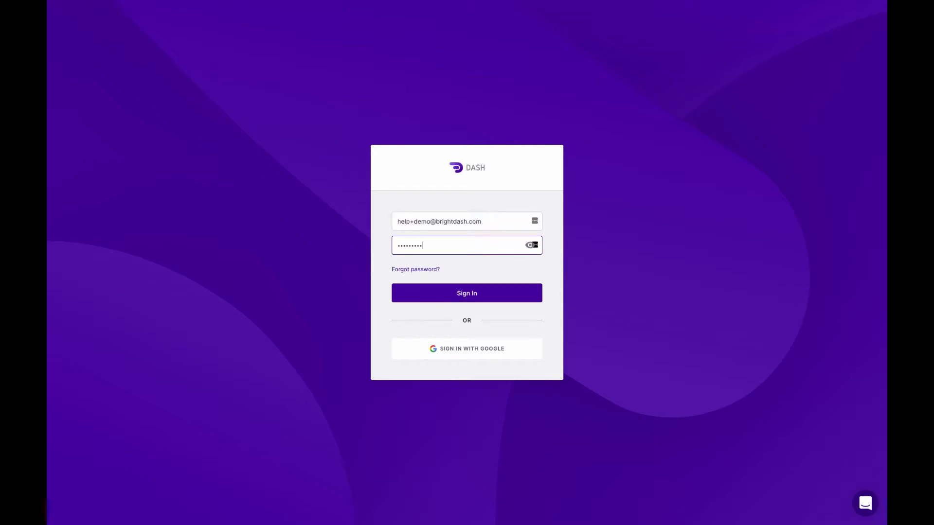
left_click(501, 295)
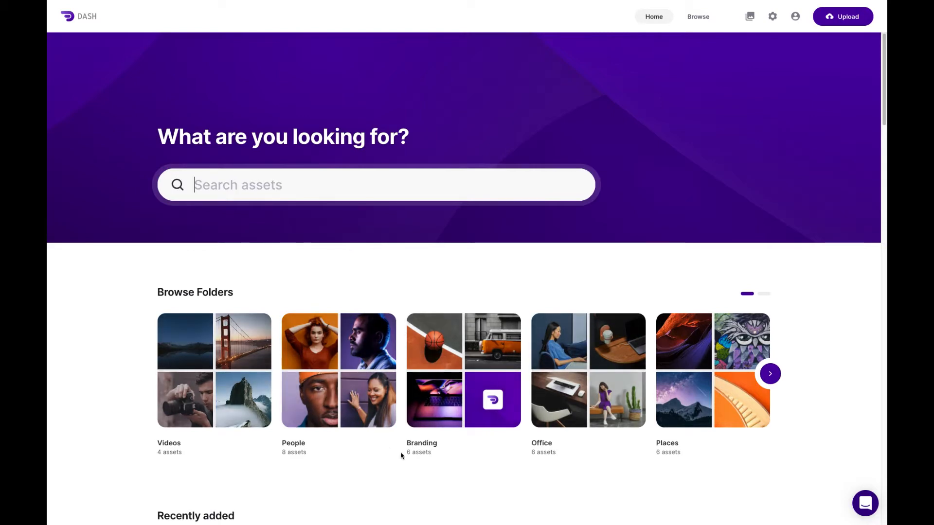
- Browse the home page's folders and recently added assets, and search the library using the suggested term "People"
scroll(401, 455, "down", 2)
scroll(402, 455, "down", 5)
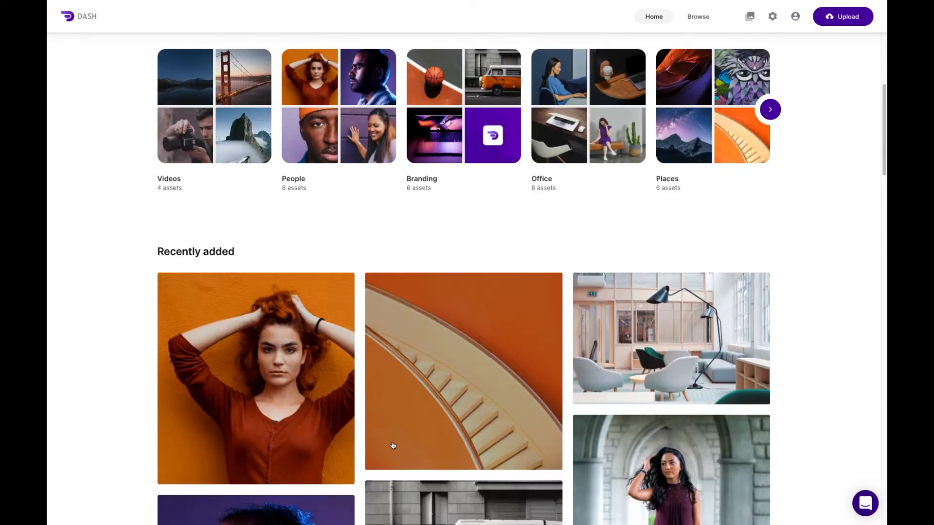
scroll(422, 398, "down", 6)
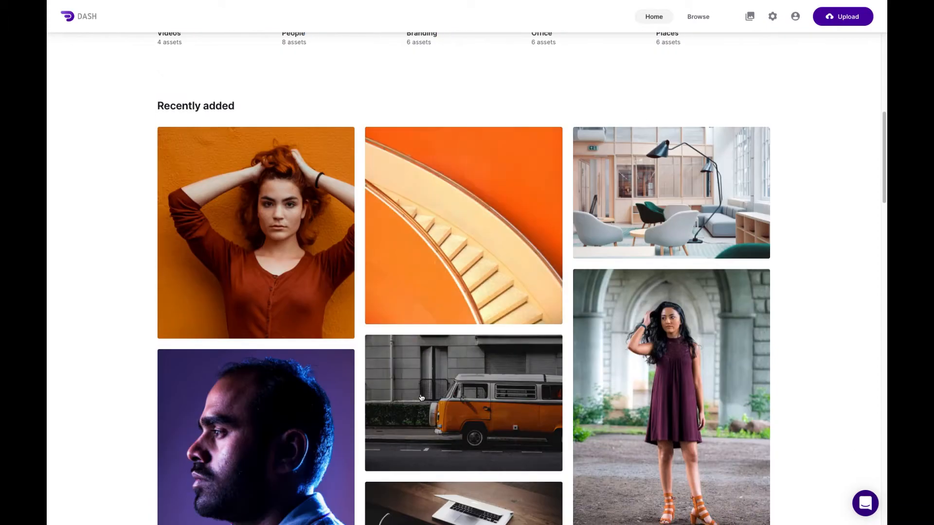
scroll(422, 397, "up", 4)
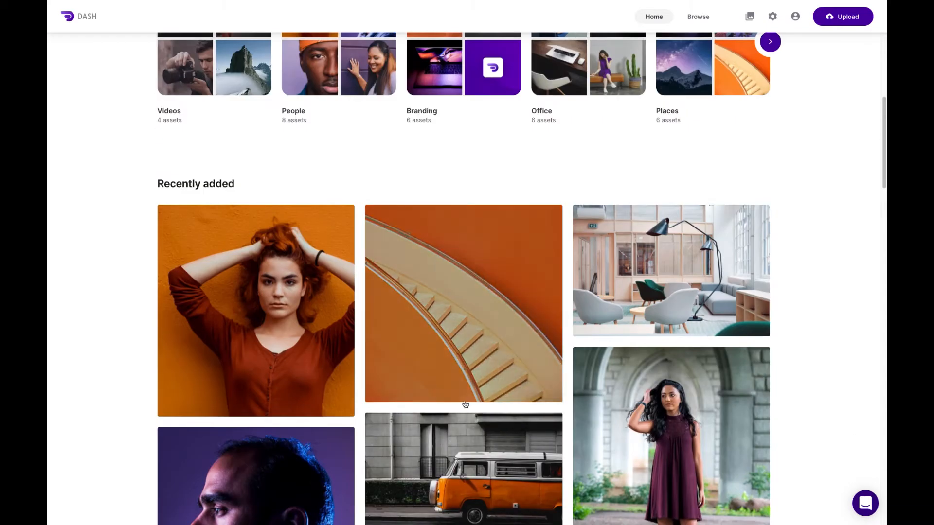
scroll(465, 404, "up", 8)
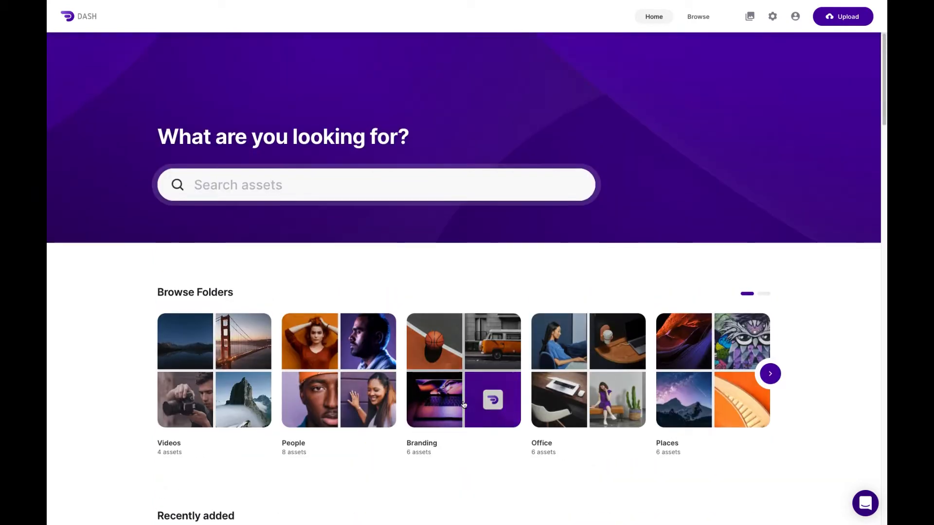
left_click(261, 190)
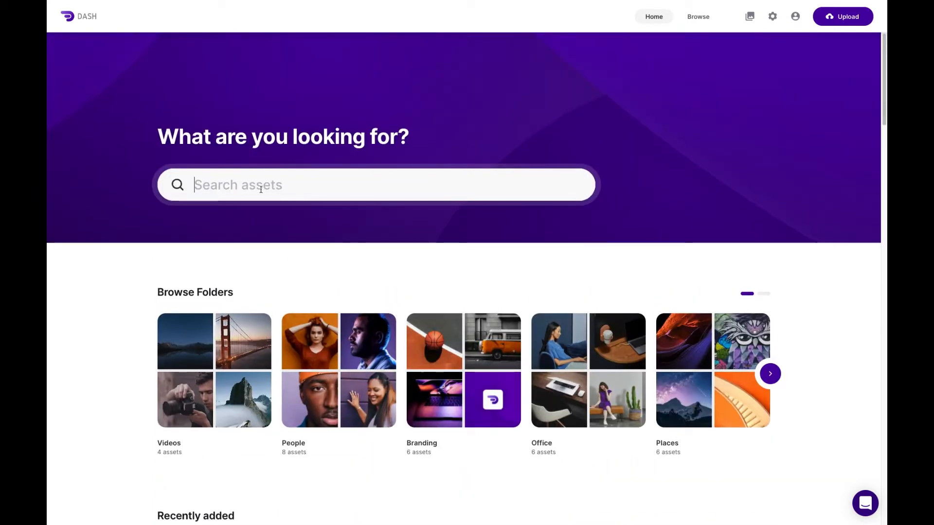
type("pe")
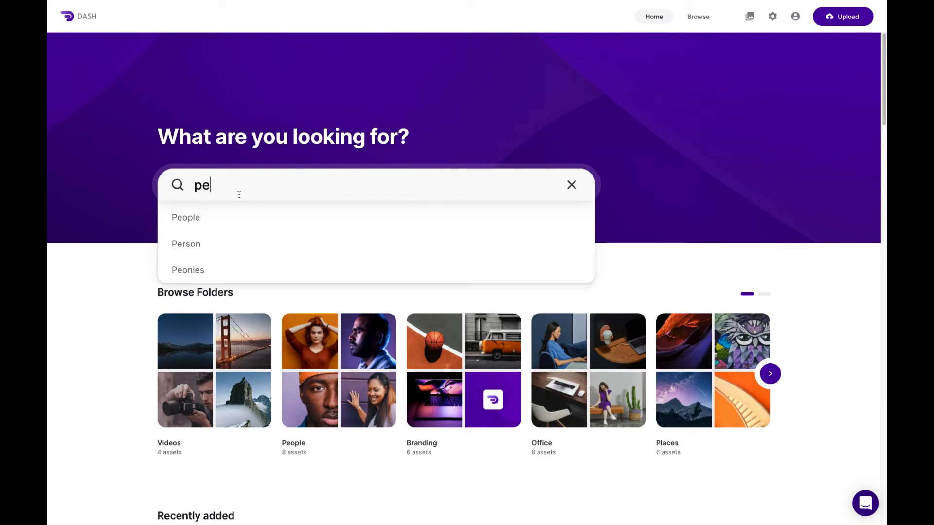
left_click(227, 218)
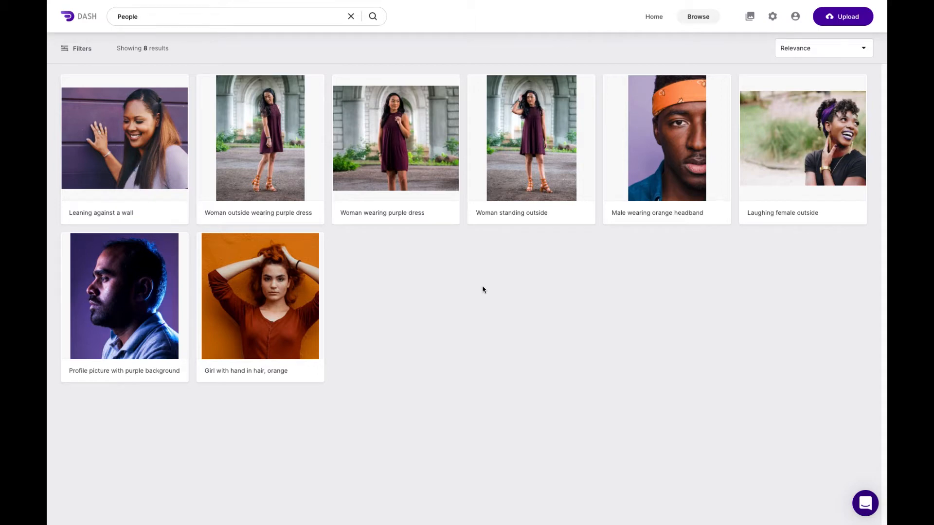
- Open the "Laughing female outside" asset and inspect the image in the zoom view, closing the zoom when done
left_click(796, 154)
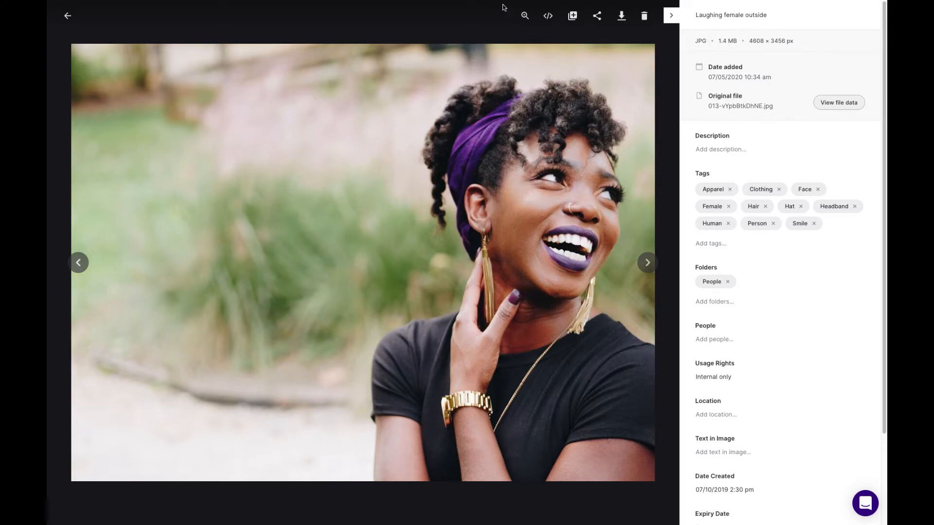
left_click(532, 21)
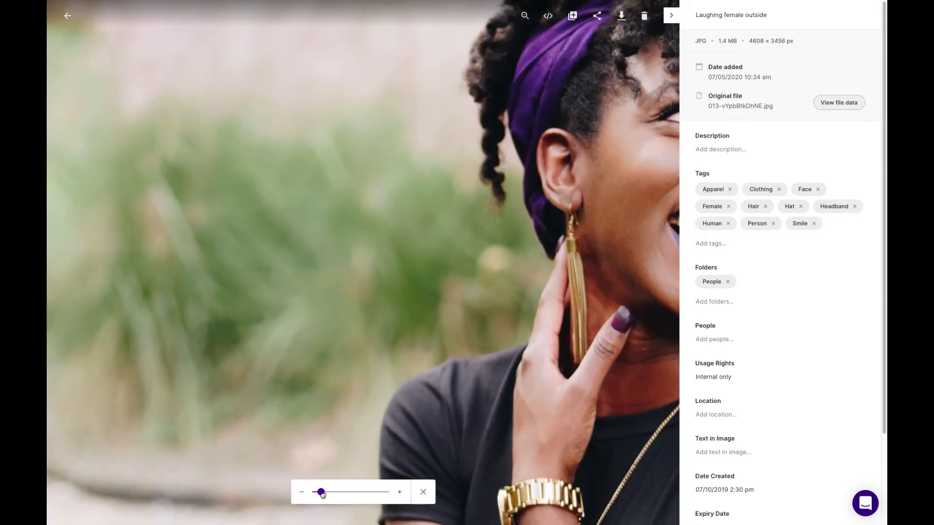
mouse_move(319, 492)
left_mouse_down()
mouse_move(359, 491)
mouse_move(314, 491)
left_mouse_up()
left_click(424, 491)
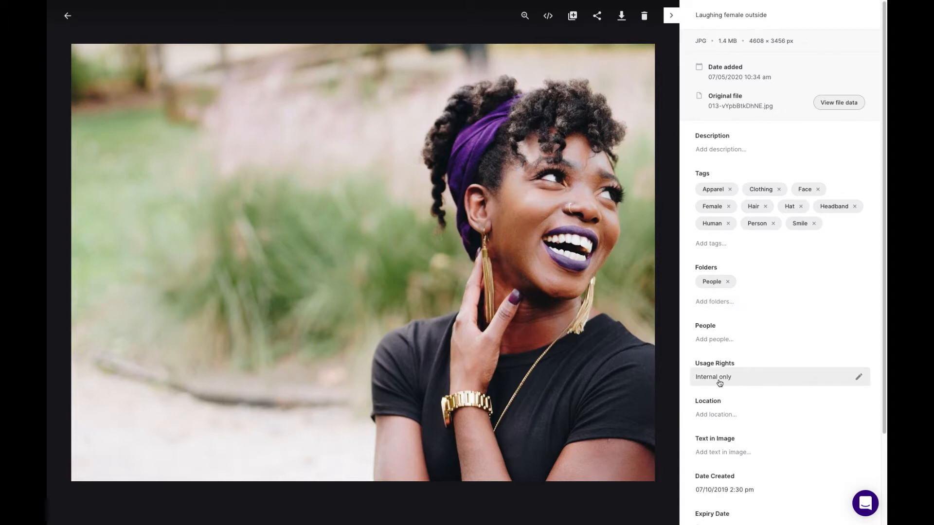
- Review the asset's details, from file information and tags down to usage rights, dates and extra folders
scroll(731, 494, "down", 1)
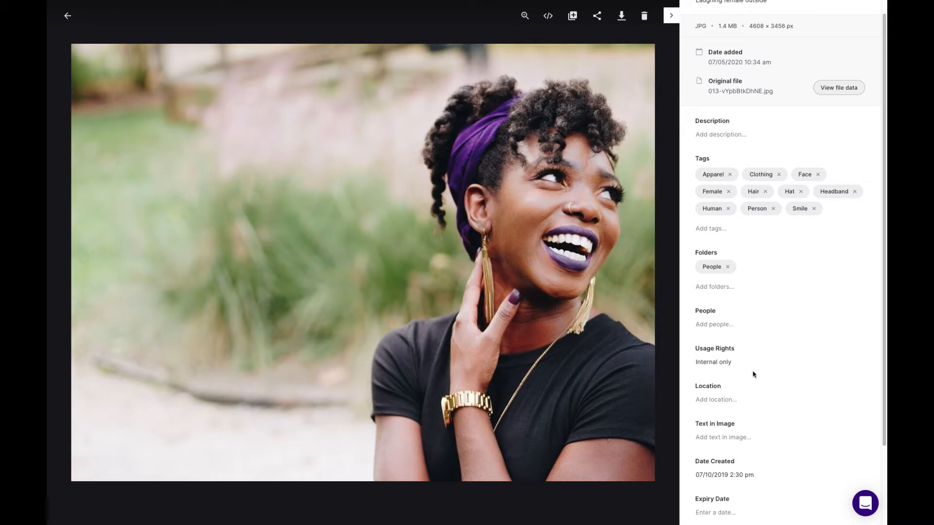
scroll(780, 263, "up", 1)
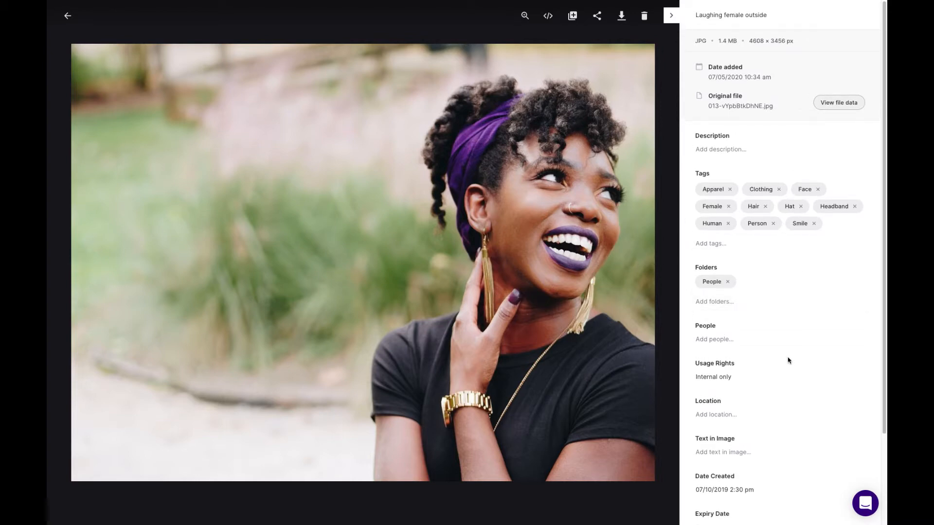
scroll(773, 388, "down", 2)
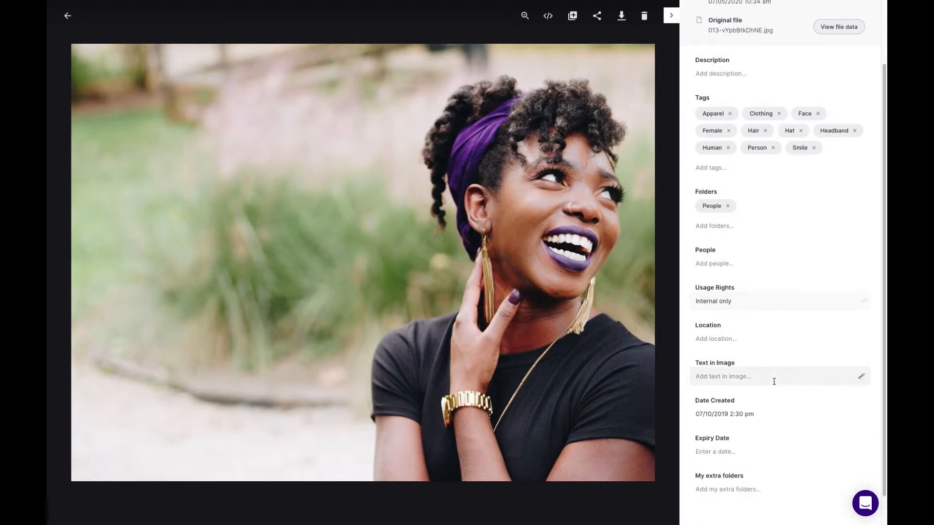
scroll(775, 392, "down", 1)
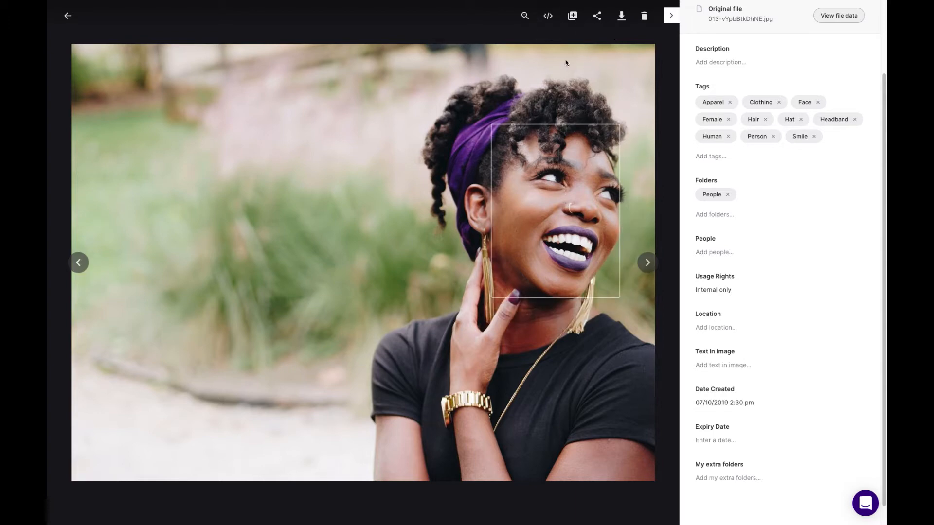
- Set up a custom download of the image, cropped to the woman's head at about 1890 × 2013 px
left_click(625, 19)
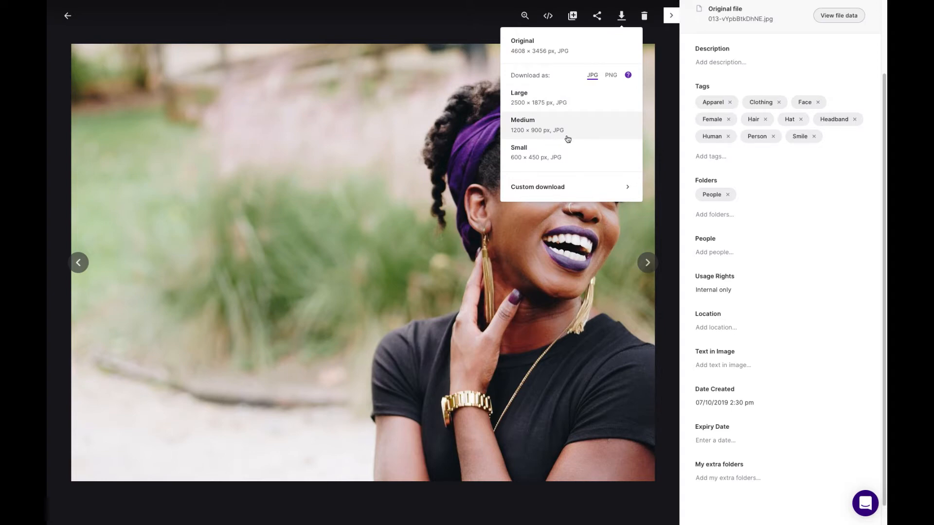
left_click(549, 192)
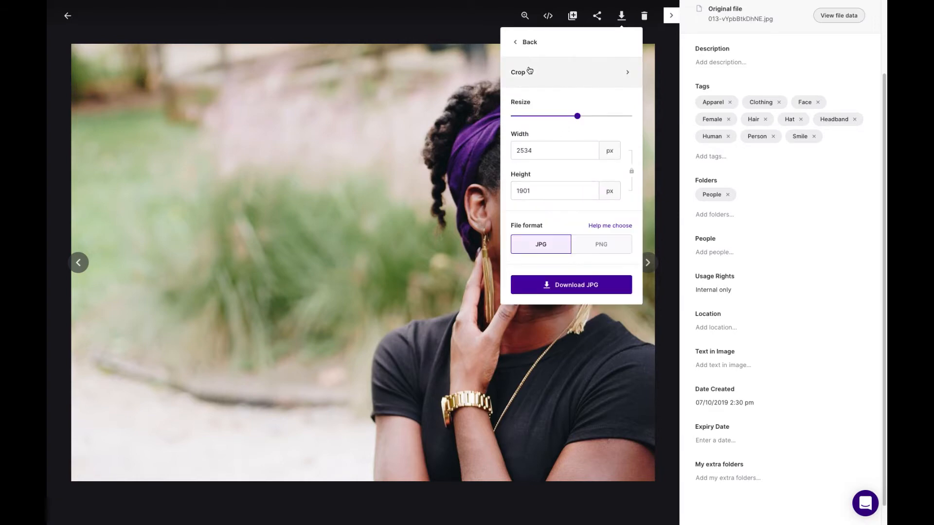
left_click(576, 79)
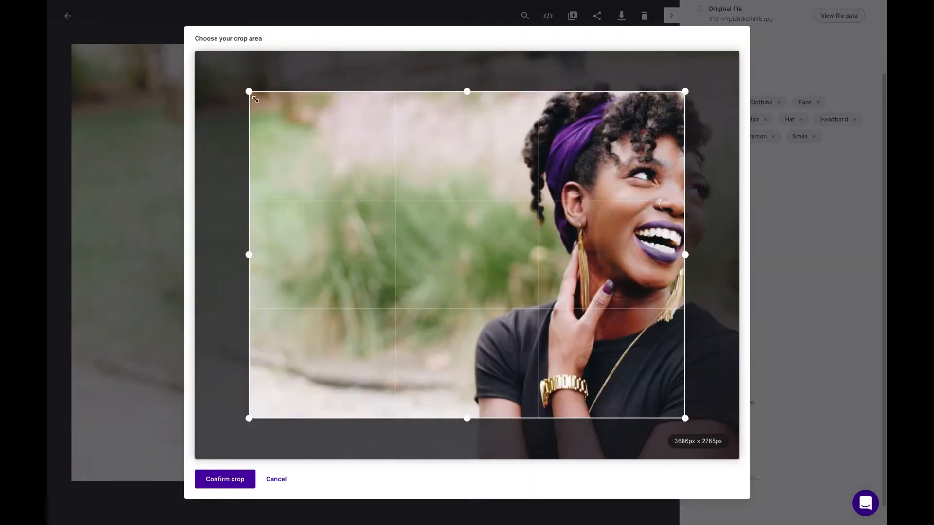
left_click_drag(255, 99, 396, 97)
left_click_drag(686, 96, 737, 64)
left_click_drag(598, 419, 598, 286)
left_click_drag(392, 184, 509, 184)
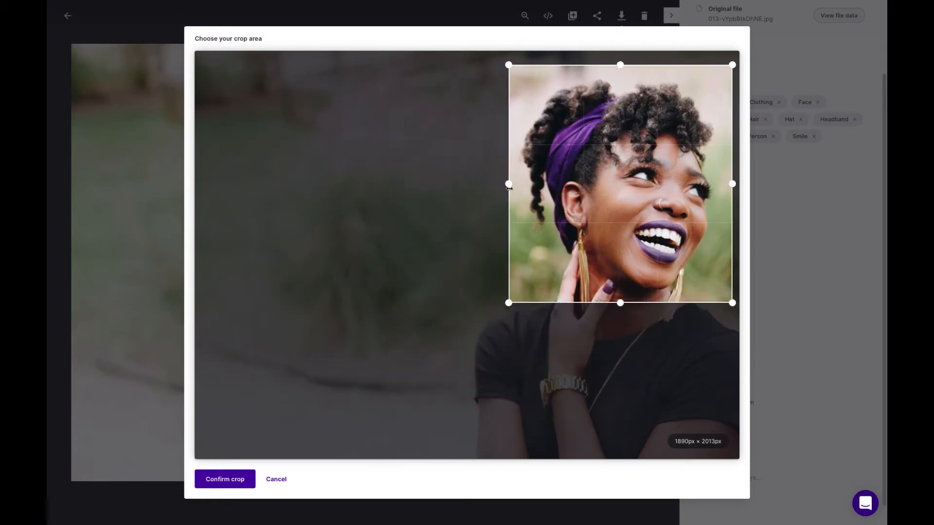
left_click(217, 485)
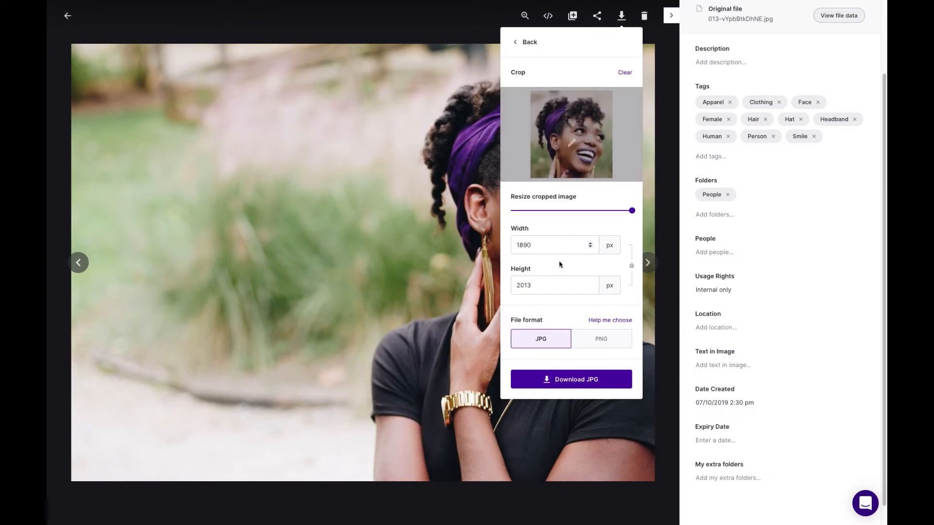
- Resize the cropped image to a width of 150 px and download it as a JPG
double_click(547, 245)
type("150")
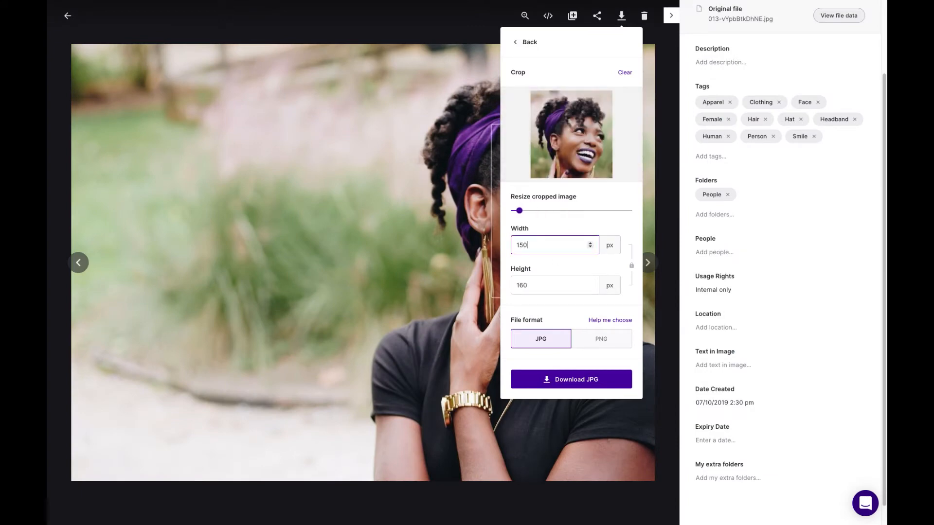
left_click(589, 381)
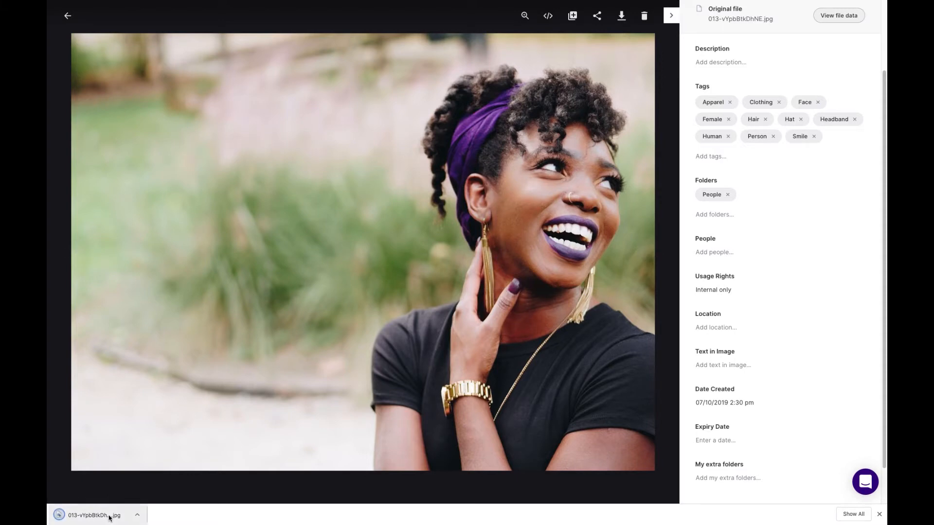
left_click(879, 515)
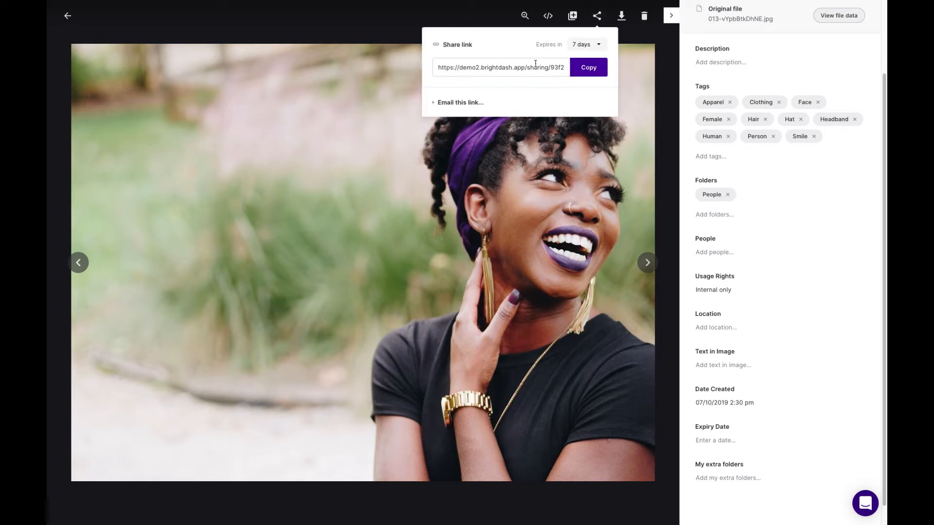
- Examine the asset's share link options, keeping the 7-day expiry and expanding the option to email the link
left_click(600, 44)
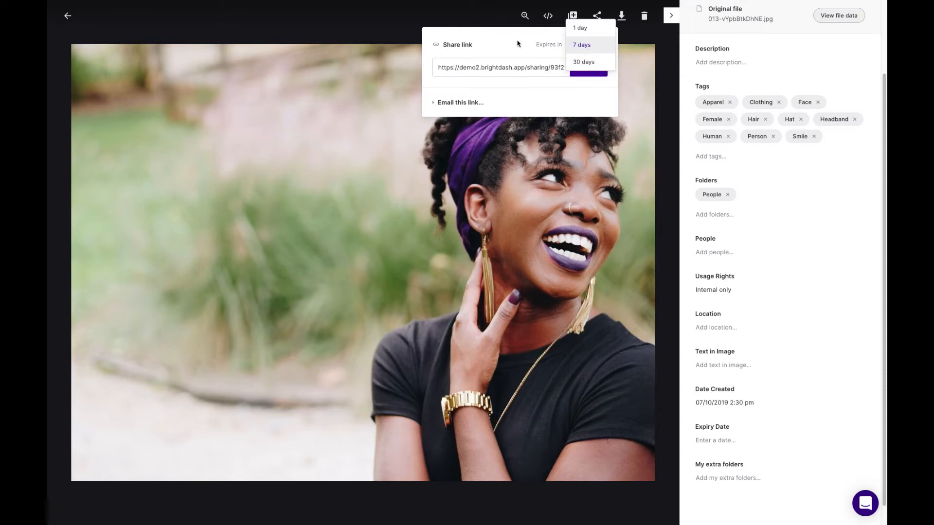
left_click(594, 46)
left_click(436, 104)
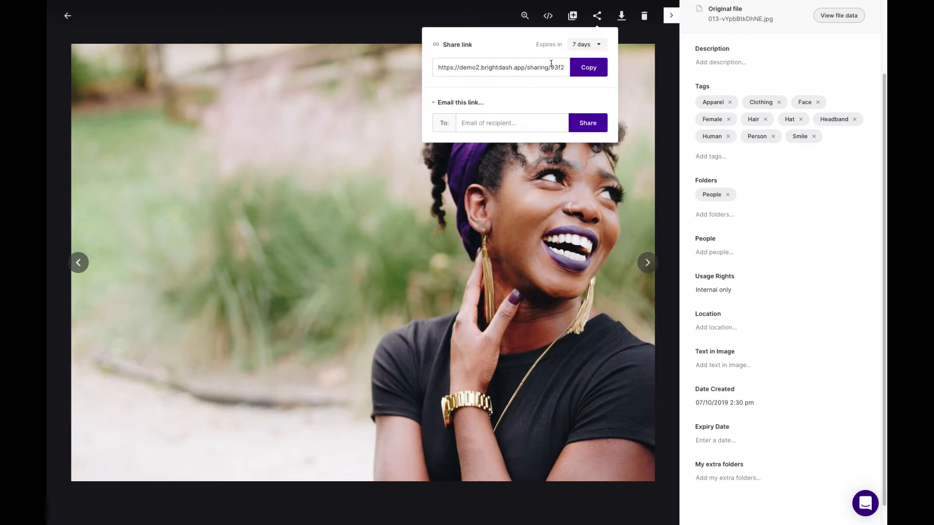
left_click(469, 22)
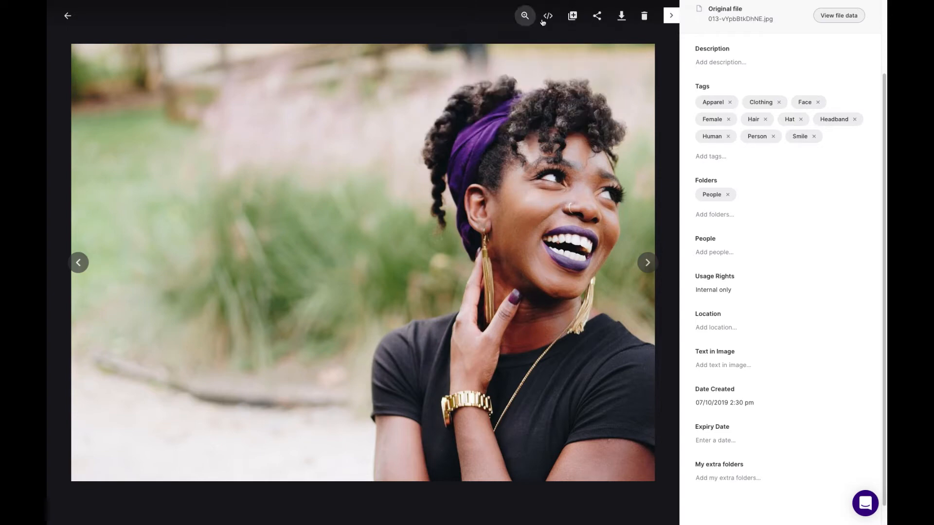
- Create a new collection named "Demo" and add the open asset to it
left_click(574, 17)
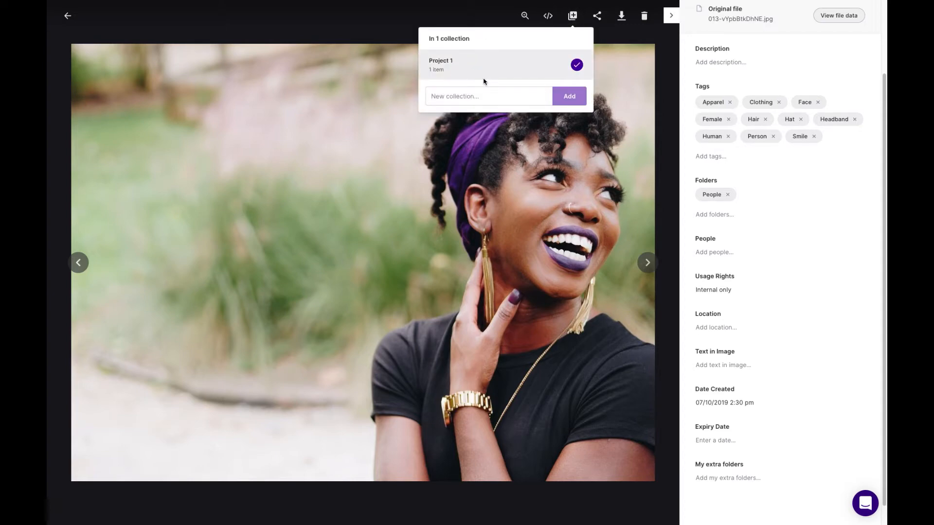
left_click(476, 95)
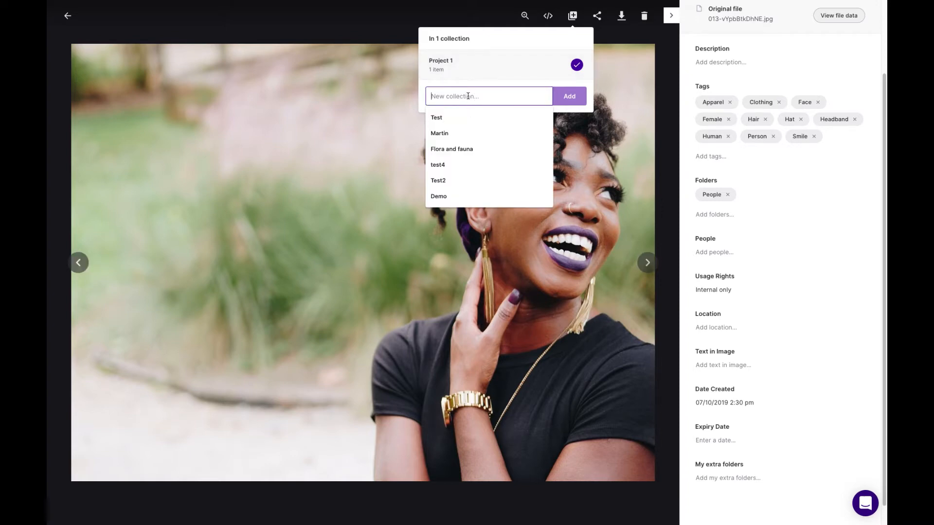
type("Demo")
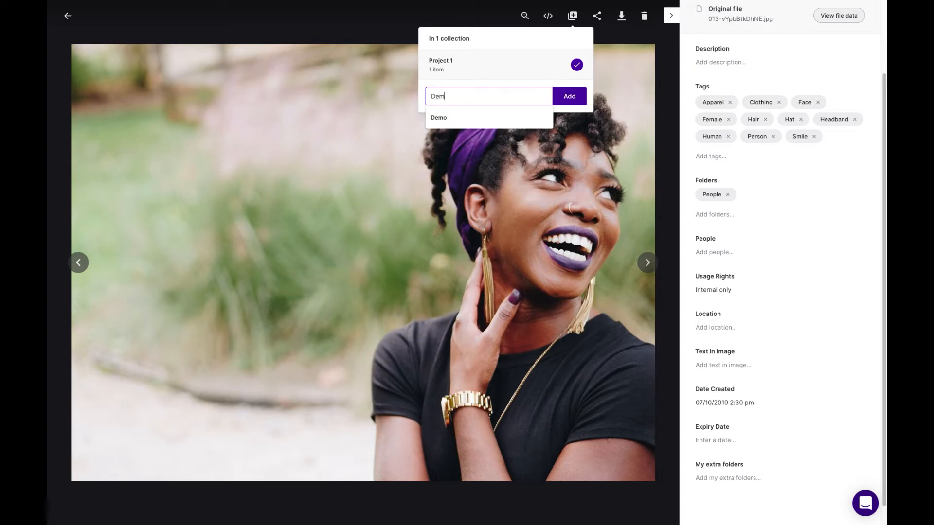
left_click(567, 96)
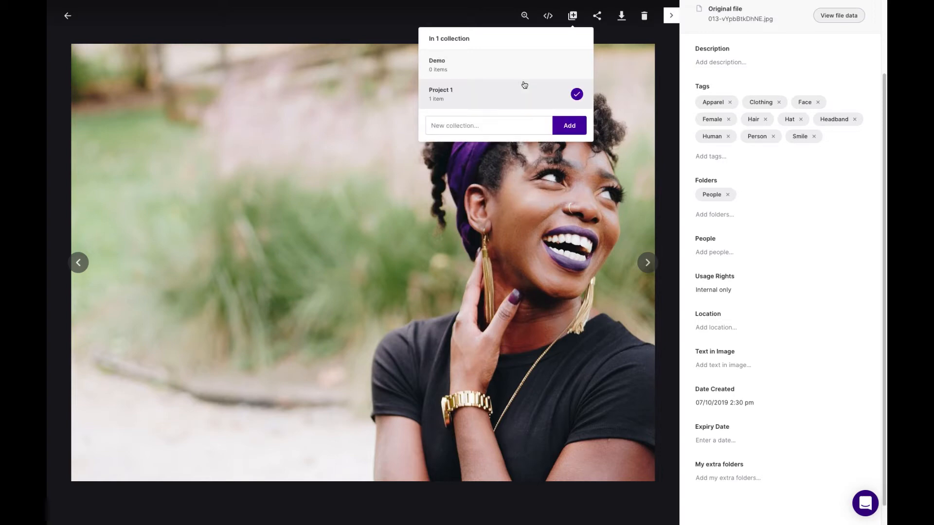
left_click(485, 66)
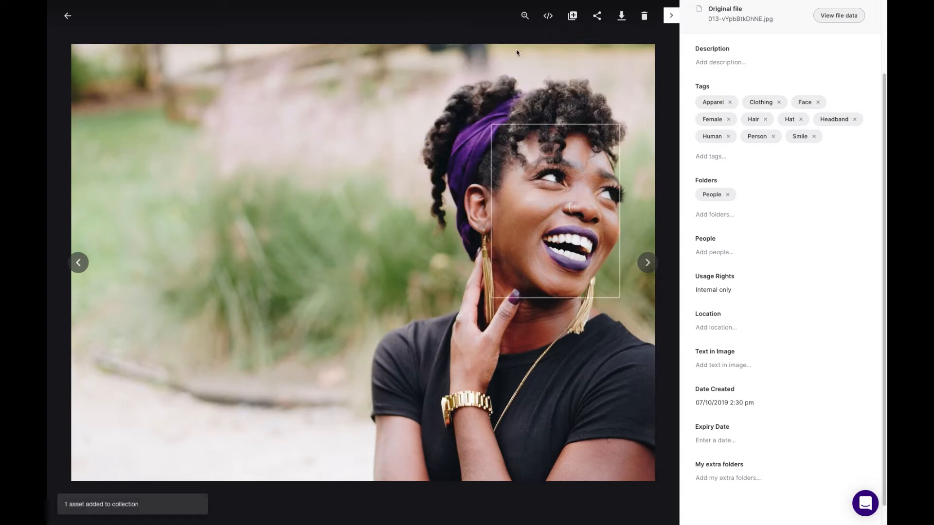
- Return to the search results and open the Demo collection to view its contents
left_click(71, 19)
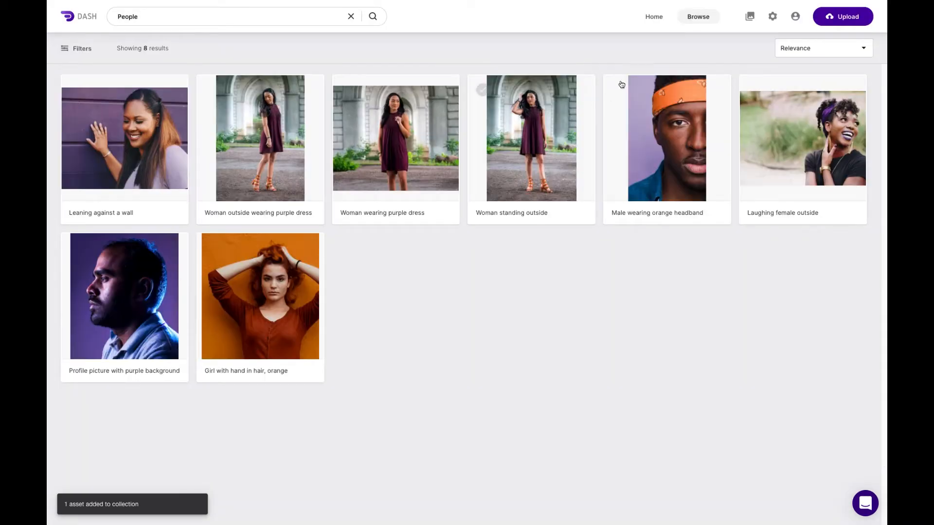
left_click(751, 18)
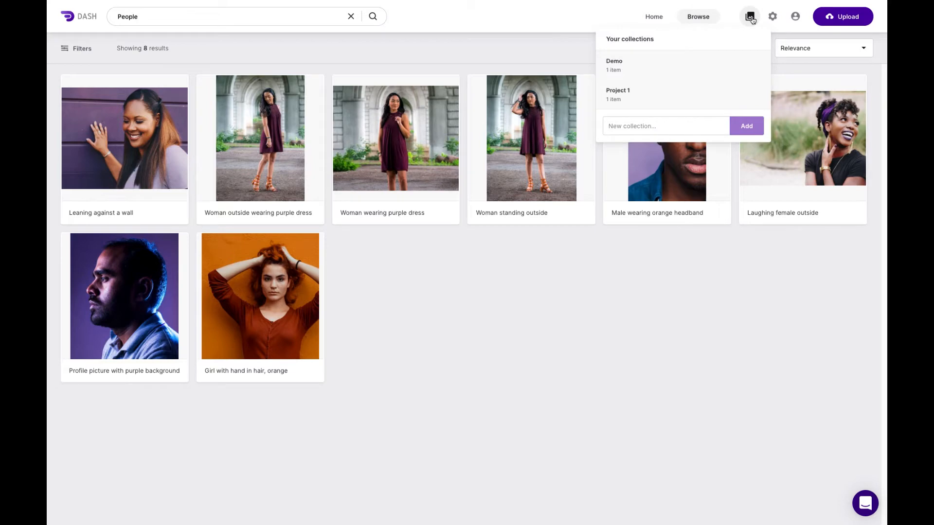
left_click(642, 67)
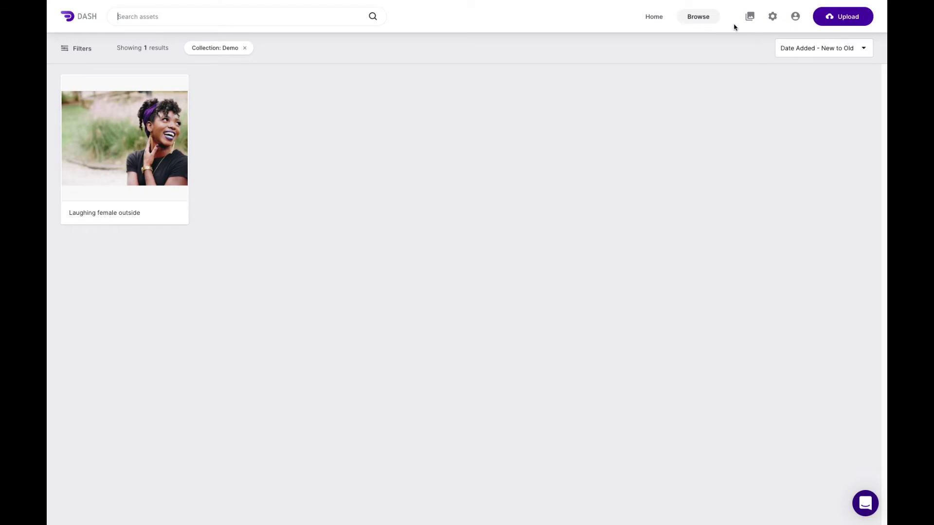
- Clear the Demo collection filter and open the "Laughing female outside" asset from the full library
left_click(245, 48)
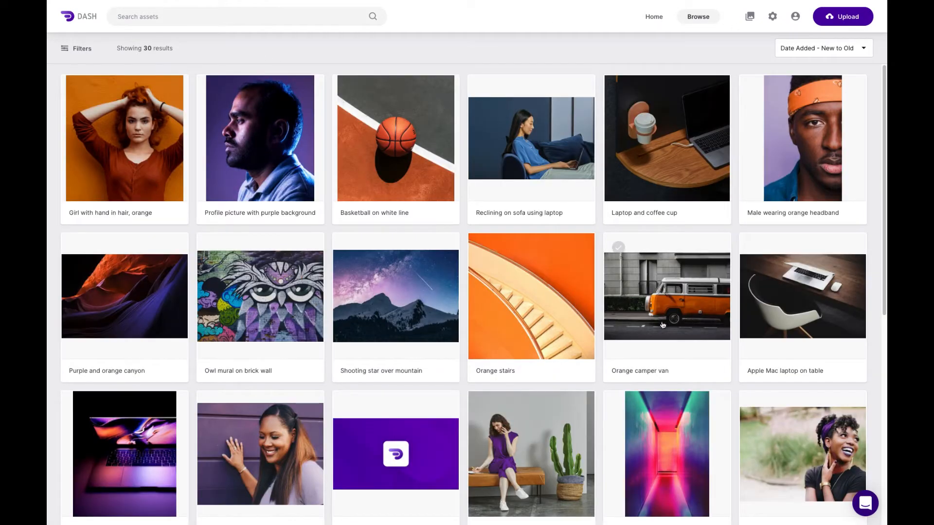
scroll(663, 321, "down", 2)
left_click(788, 385)
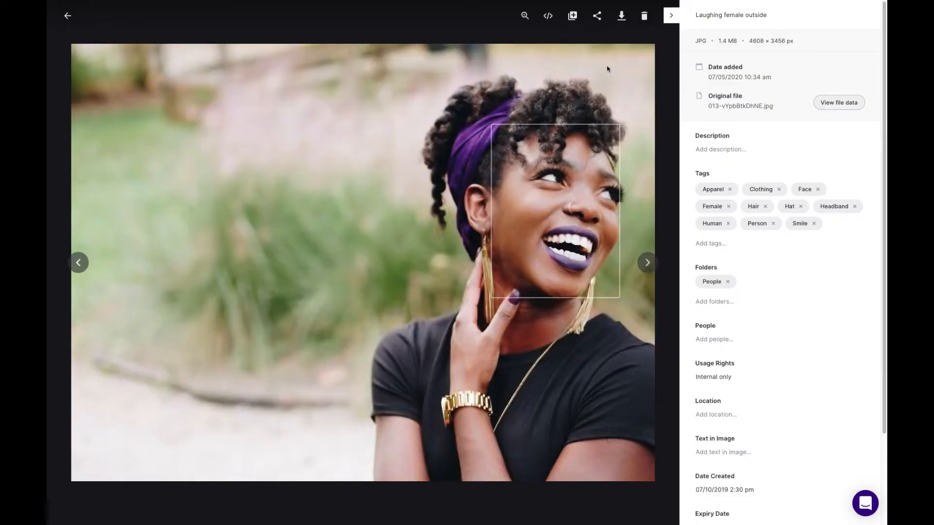
- Examine the asset's embed options, viewing the embeddable link for the Medium 1200 × 1200 px version
left_click(549, 17)
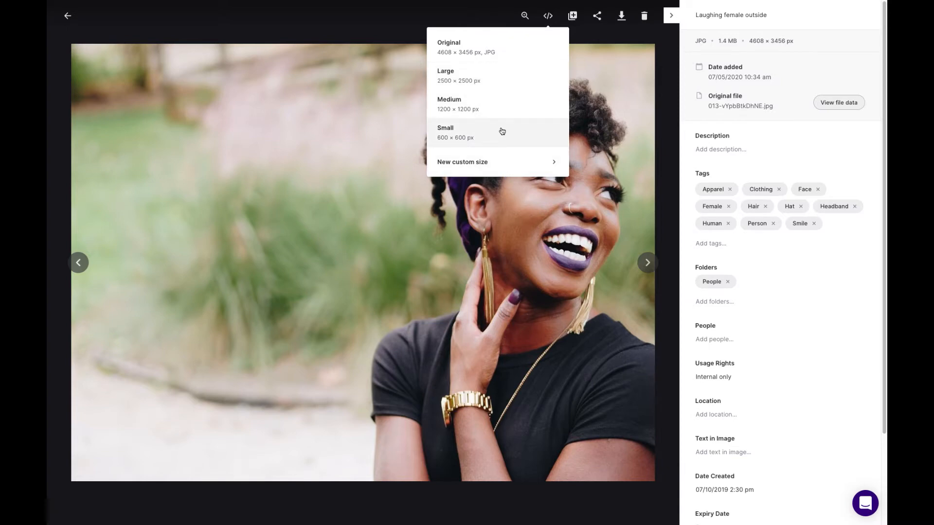
left_click(494, 109)
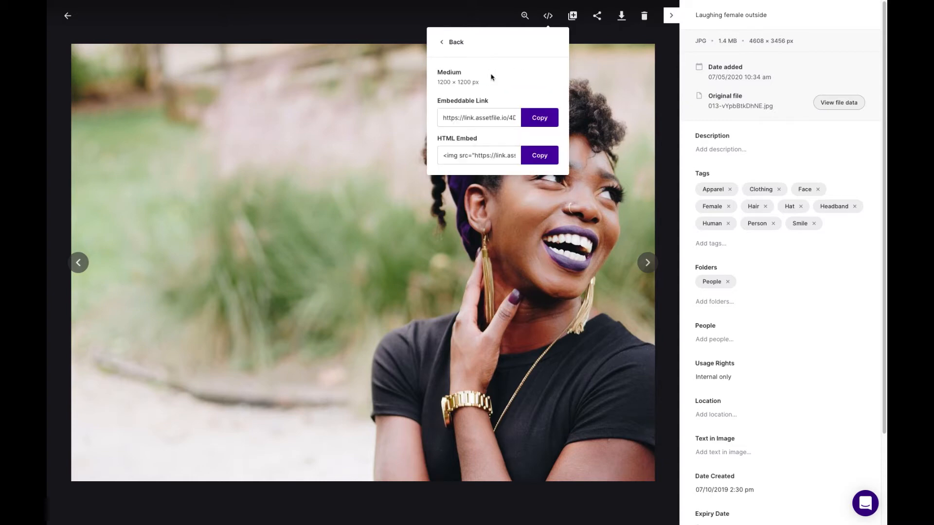
left_click_drag(444, 117, 526, 122)
left_click(278, 32)
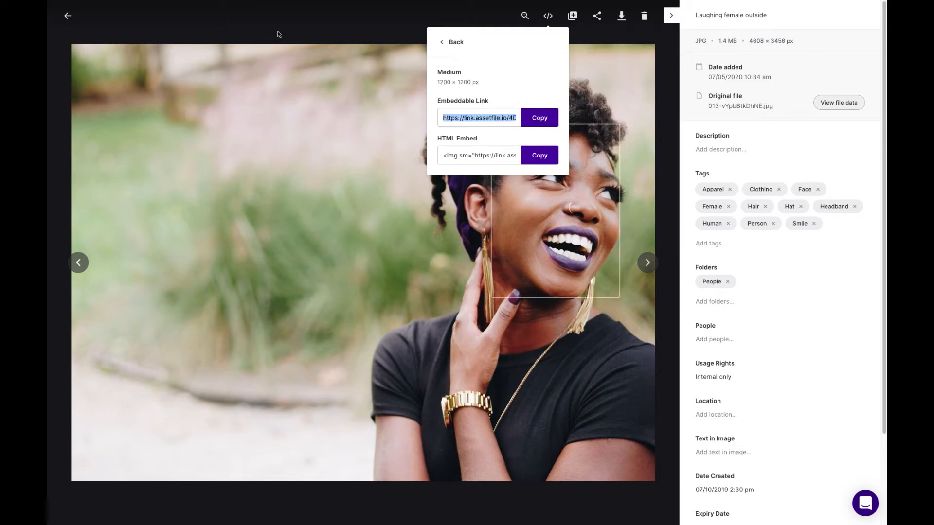
- Return to the library, open the "Woman standing outside" asset and check the name attached to the face in the image
left_click(76, 21)
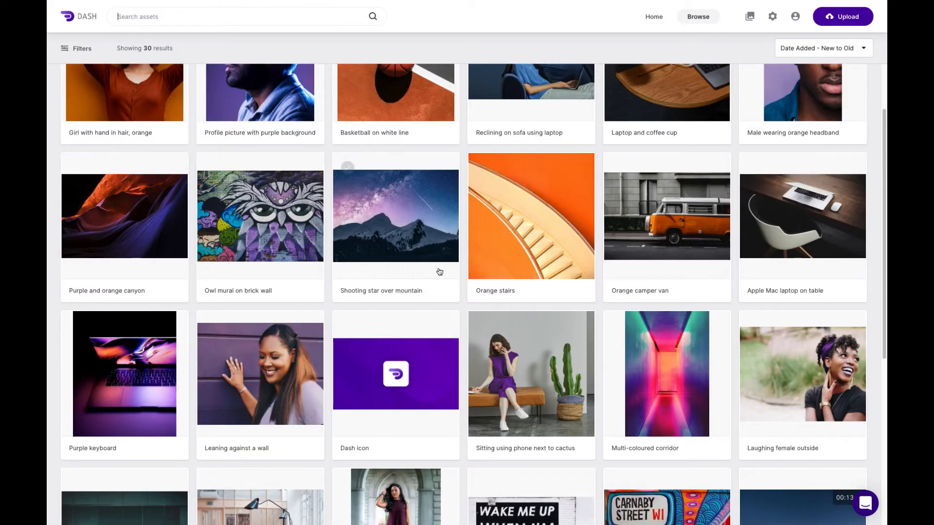
scroll(444, 267, "down", 4)
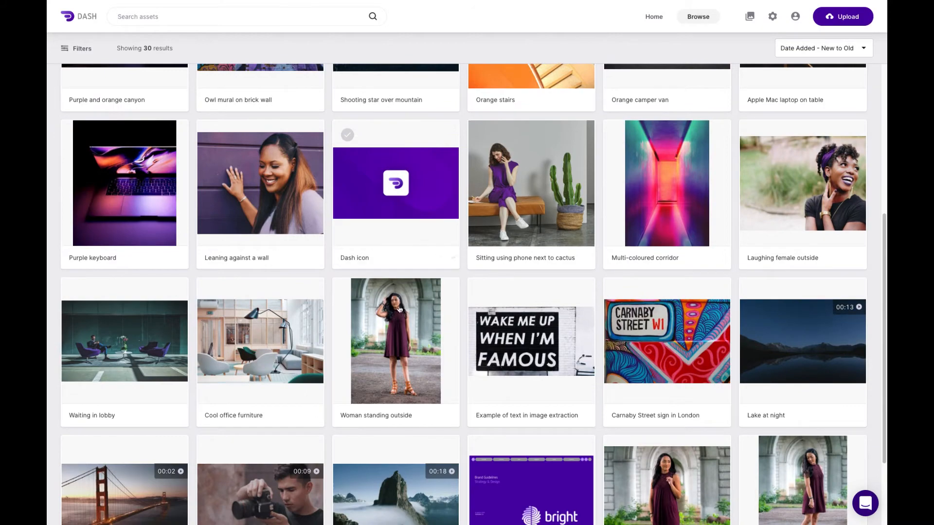
left_click(457, 291)
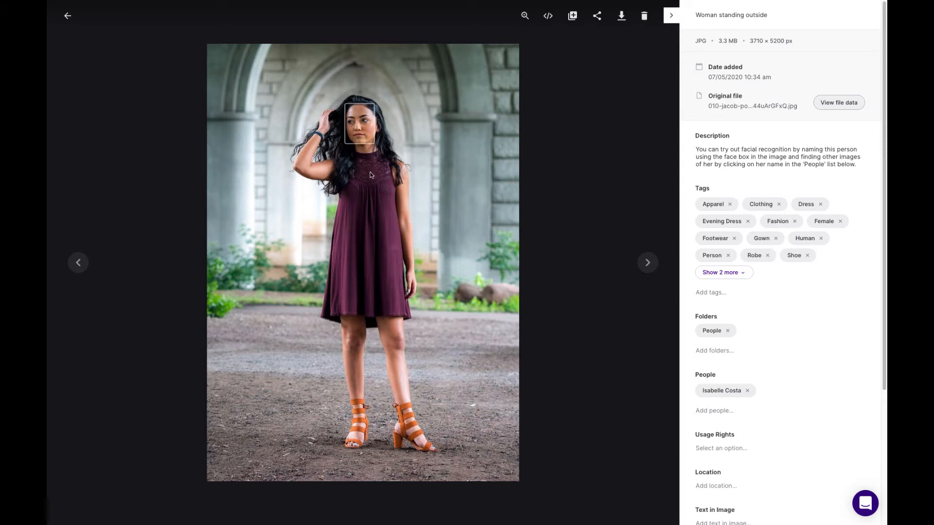
mouse_move(368, 129)
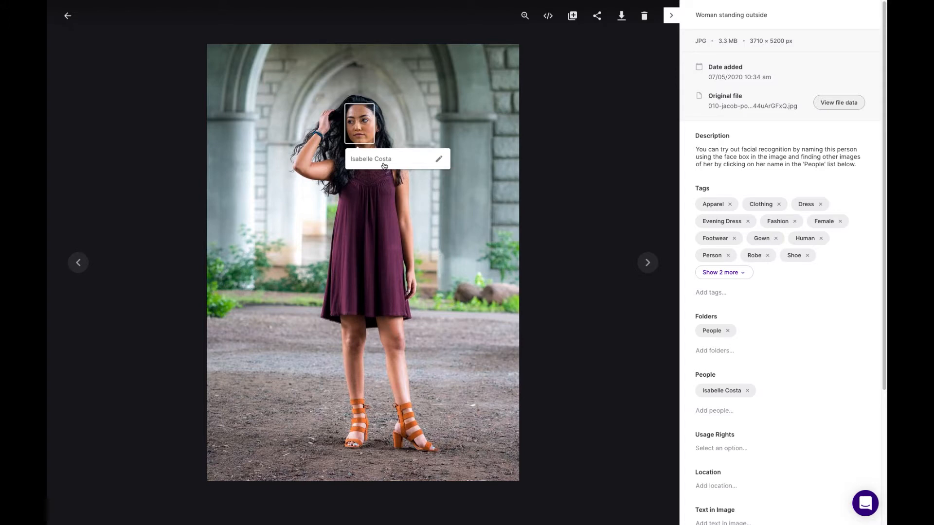
- List all images of the person tagged in the asset, then clear that filter and close the filter options
left_click(718, 396)
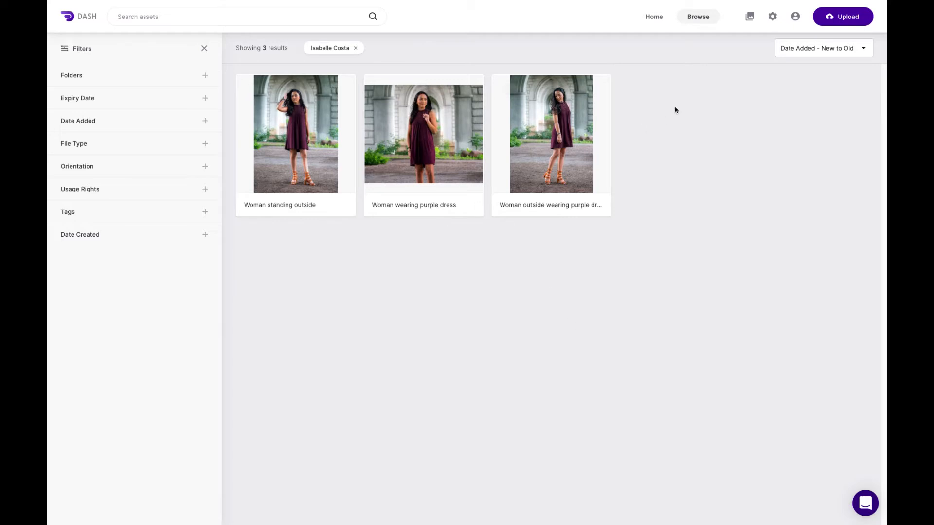
left_click(356, 48)
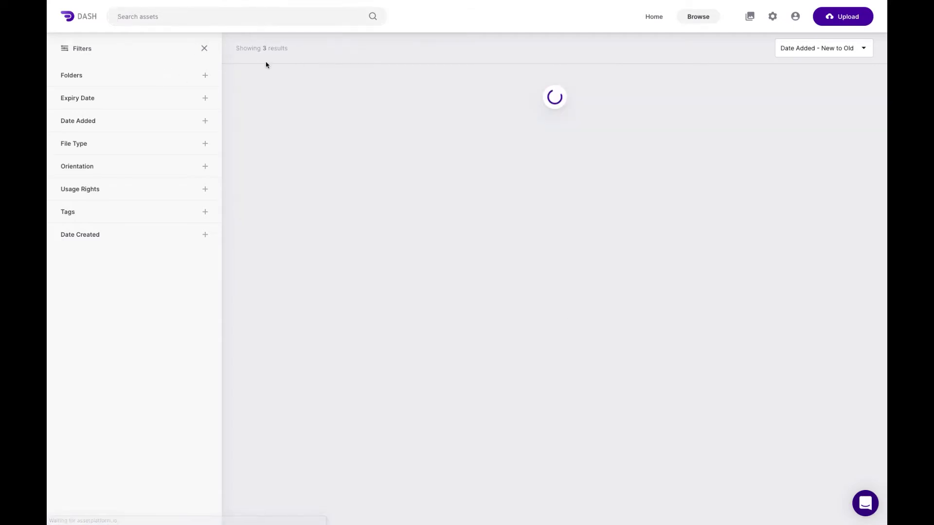
left_click(204, 48)
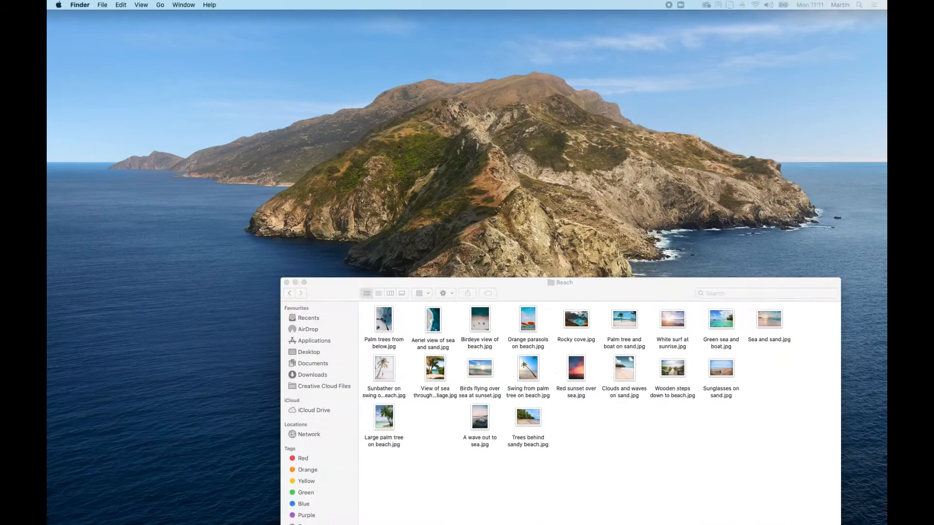
- Upload all the images from the Beach folder in Documents > Dash sample images
left_click_drag(502, 290, 596, 232)
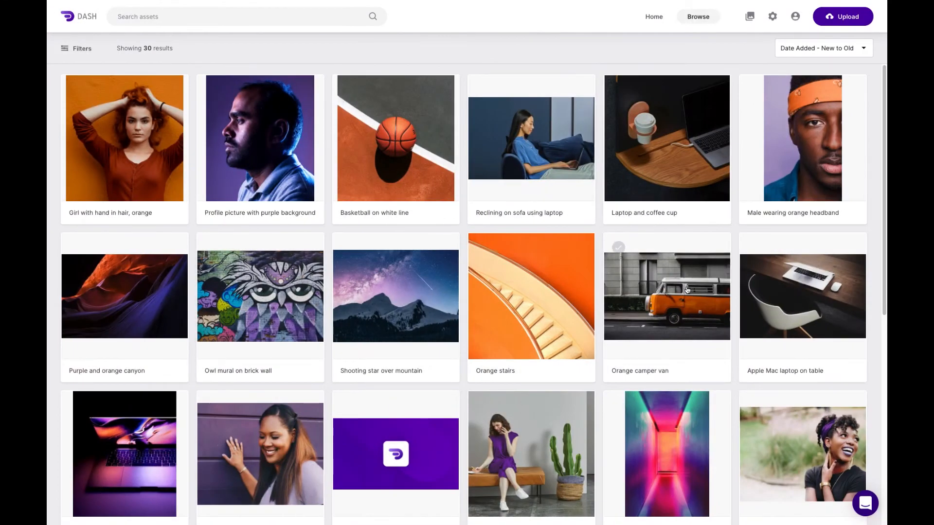
left_click(841, 21)
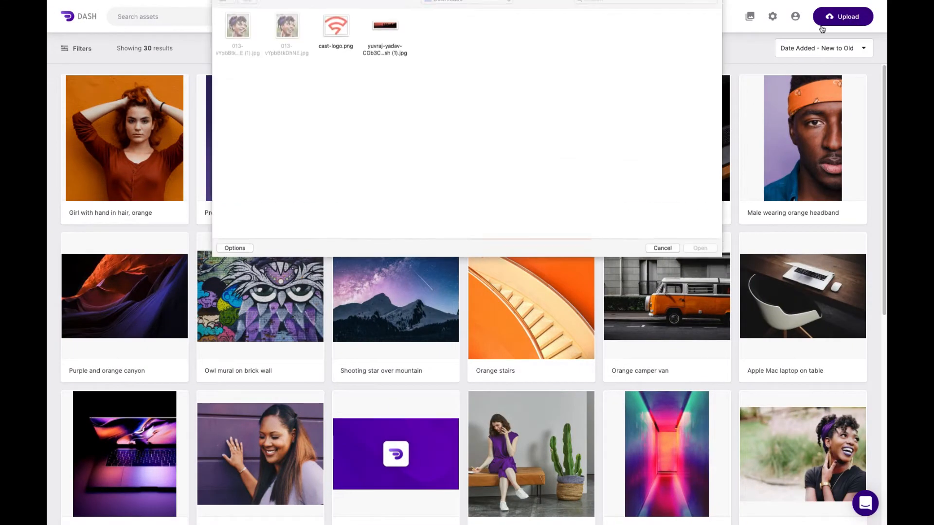
left_click(487, 9)
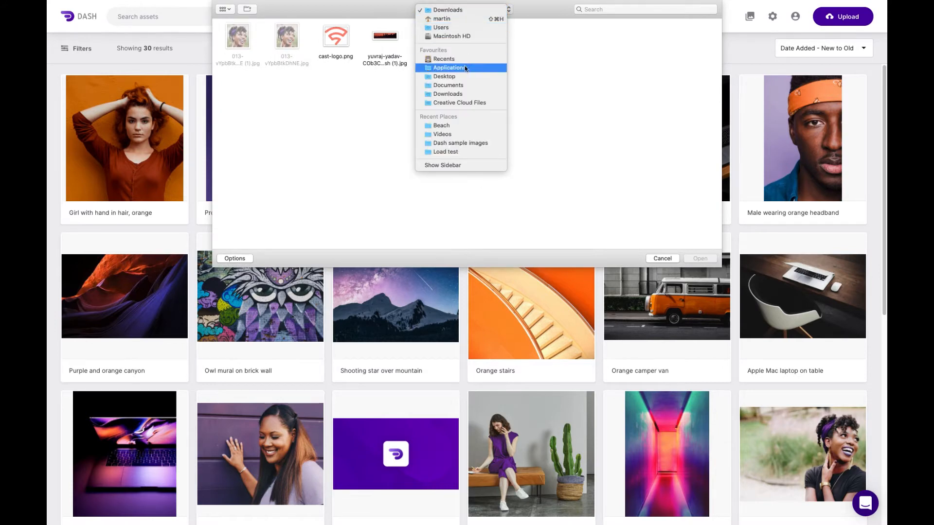
left_click(462, 85)
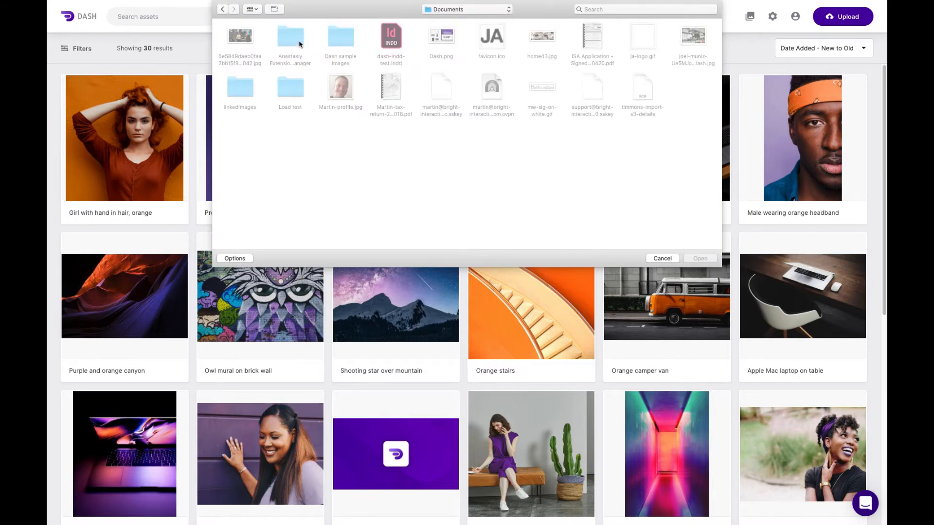
double_click(345, 43)
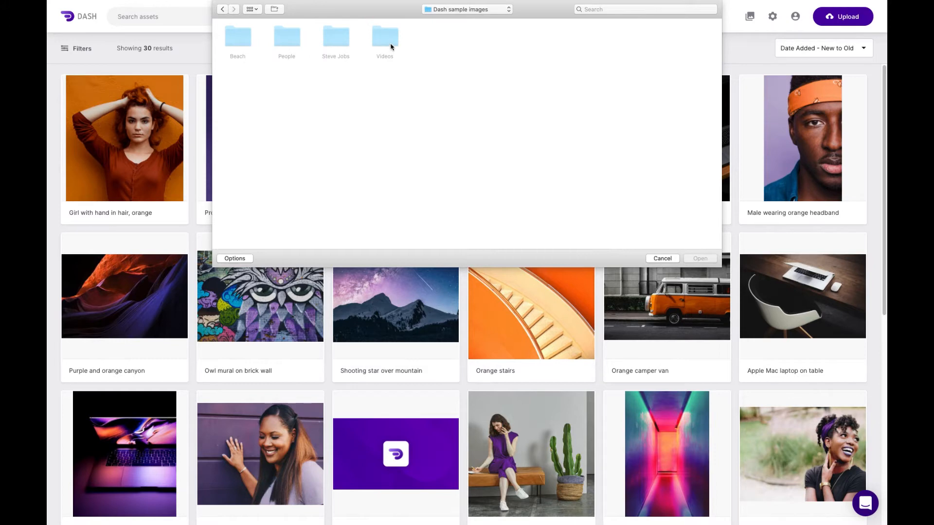
double_click(238, 37)
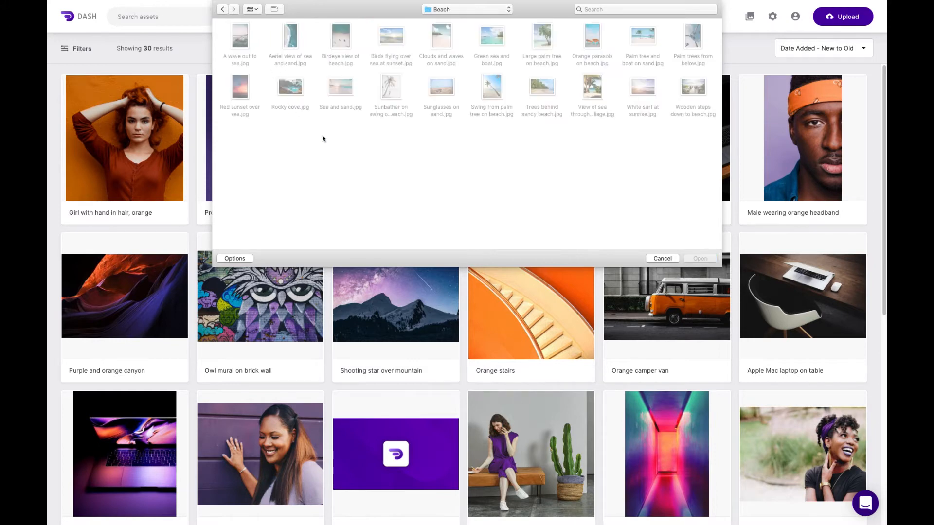
key("super+a")
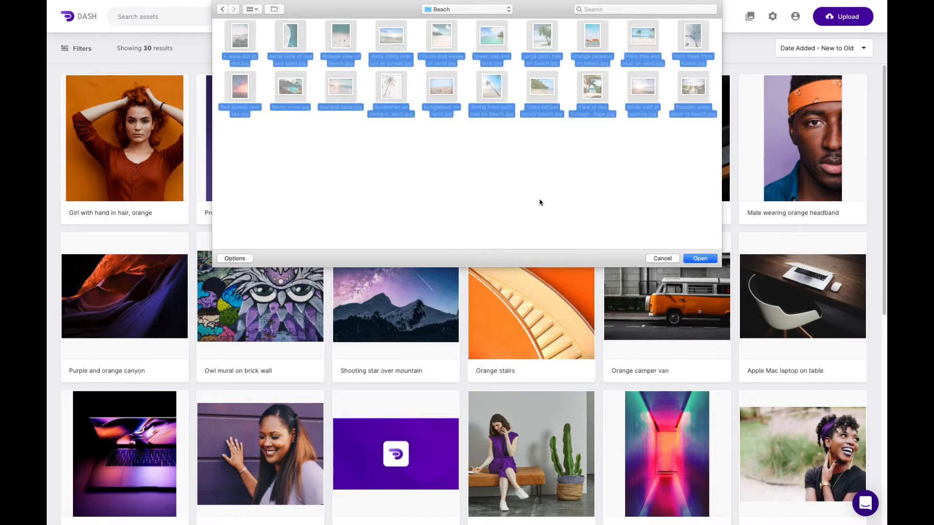
left_click(709, 261)
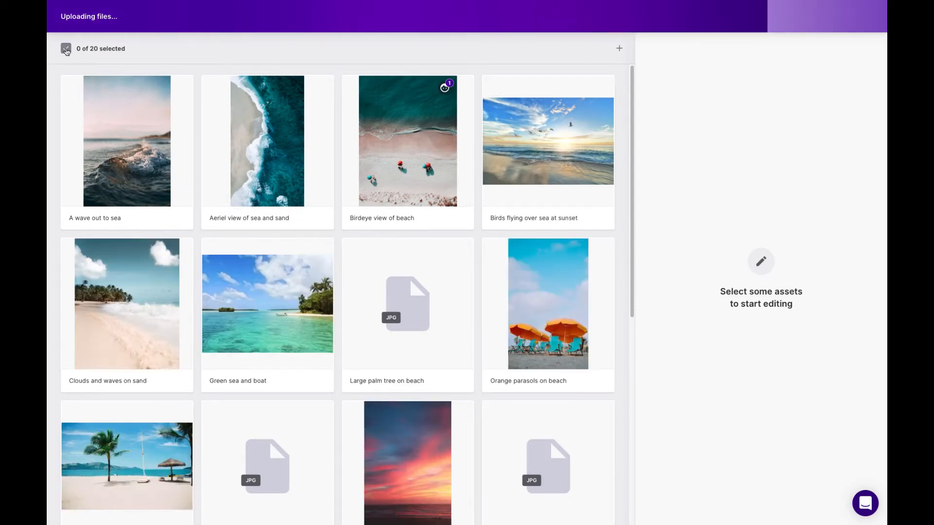
- Select all the uploaded files and set their Usage Rights to Website
left_click(66, 50)
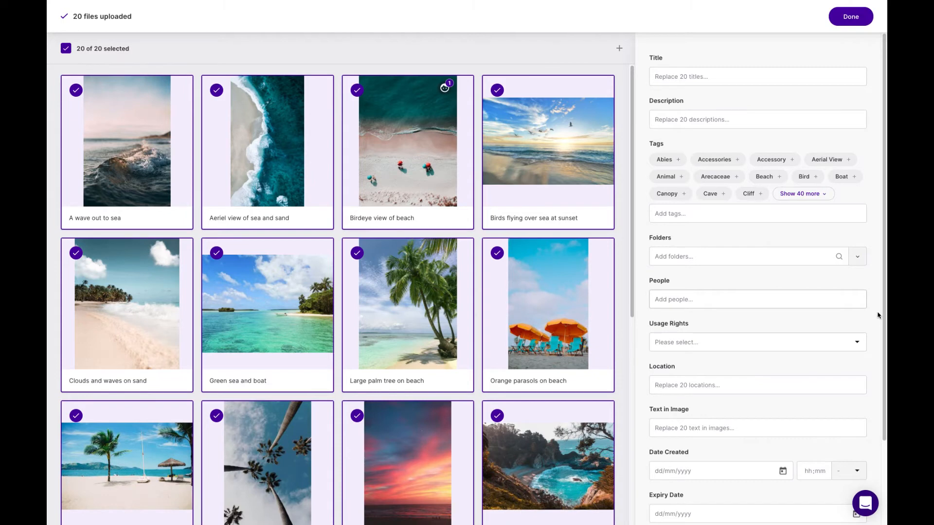
left_click(857, 359)
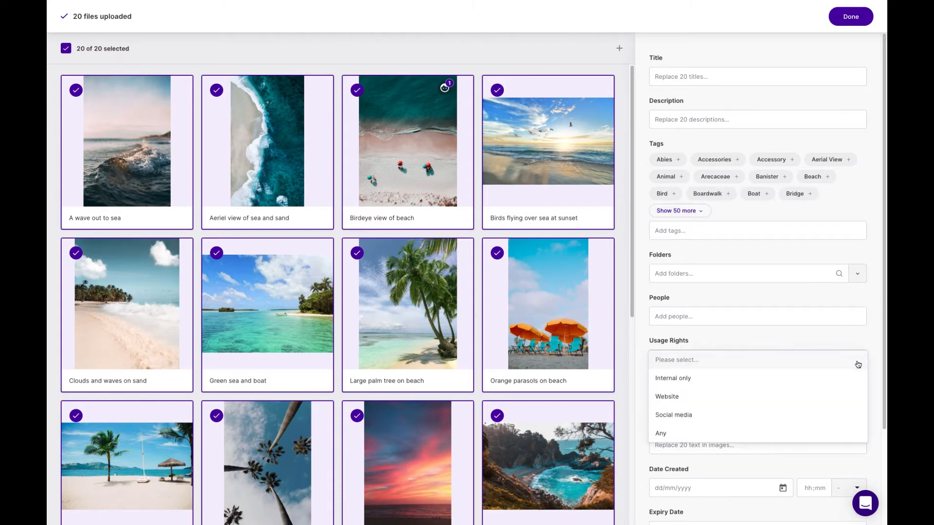
left_click(754, 399)
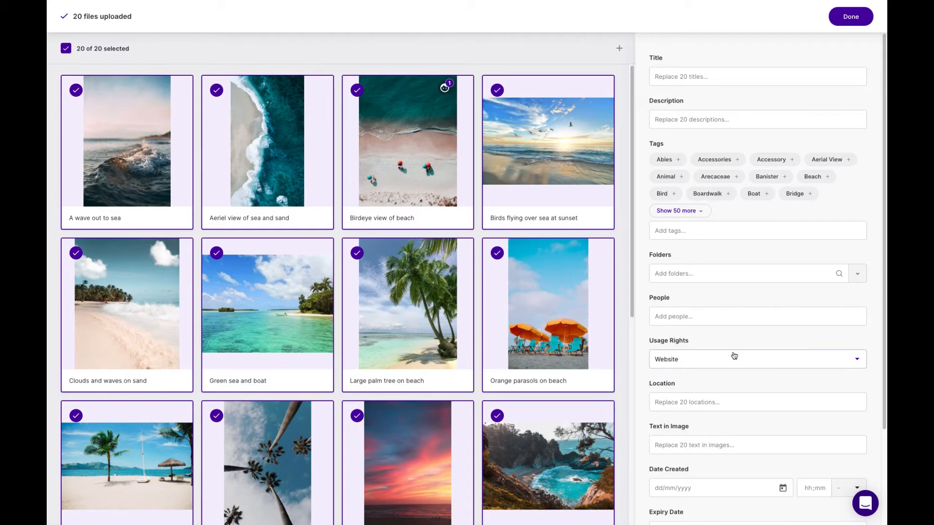
- Create a new folder named "Beach scene" and assign all the selected uploads to it
left_click(858, 276)
left_click(699, 388)
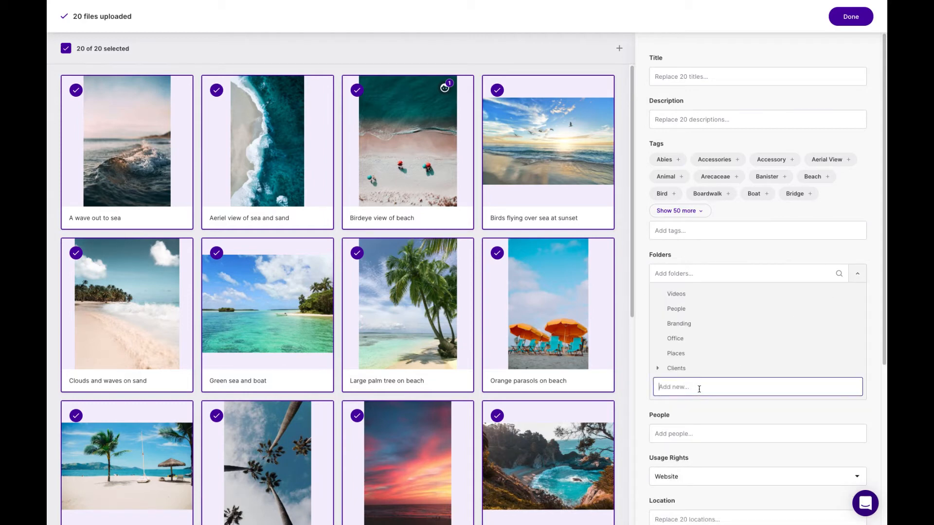
type("BEach scene")
key("Return")
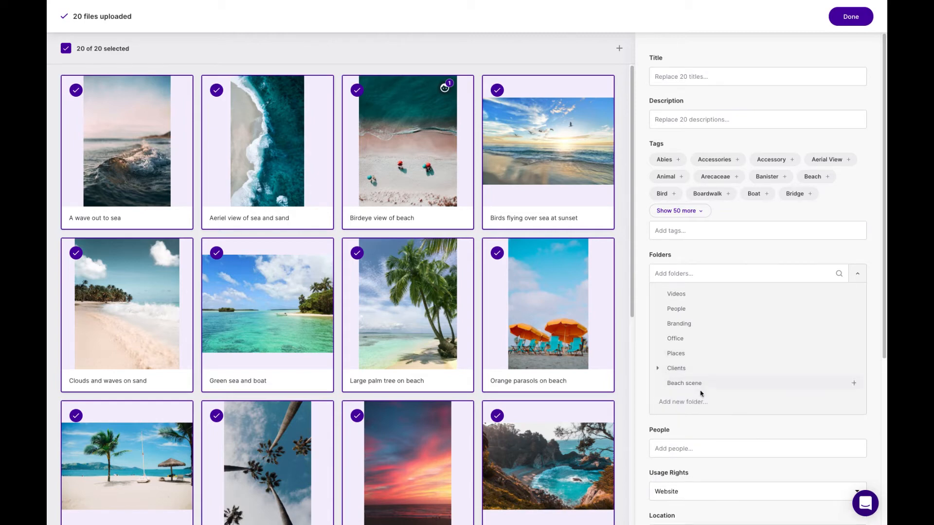
left_click(741, 382)
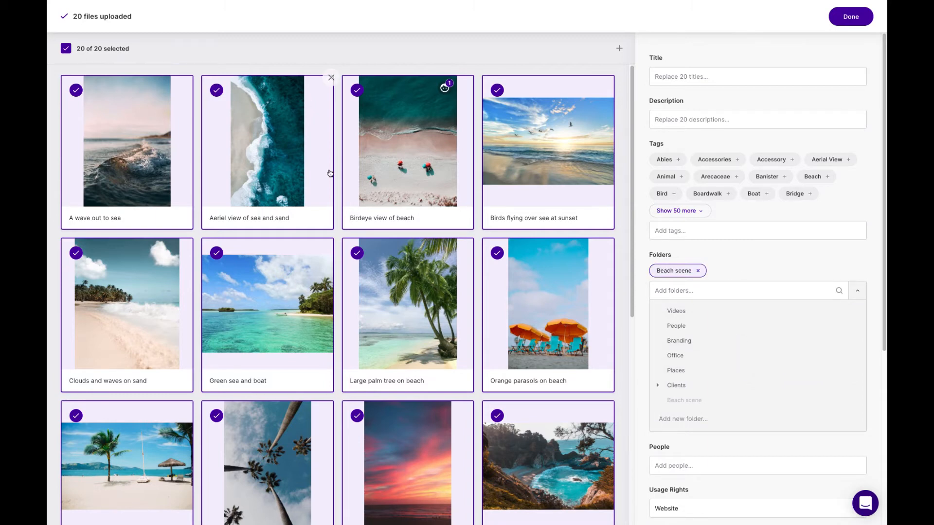
left_click(859, 293)
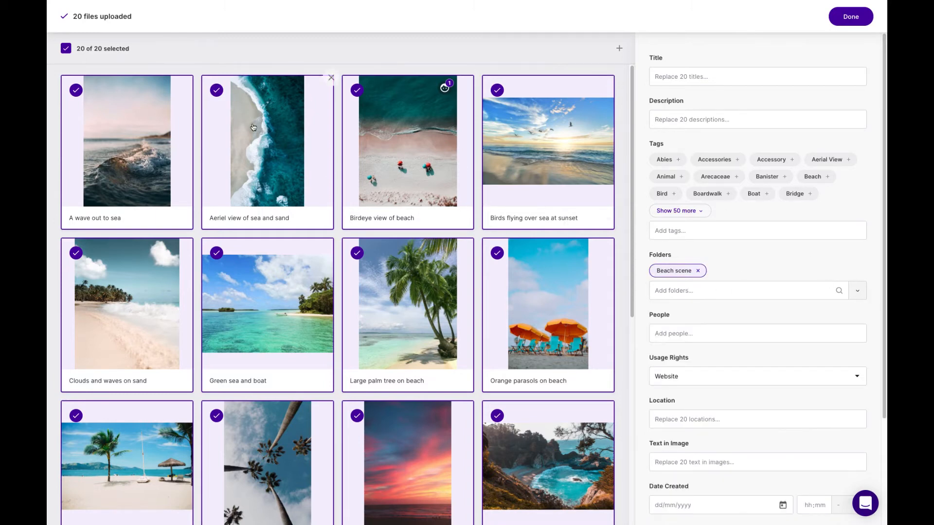
- Review the details of the uploaded images from "A wave out to sea" through "Birdeye view of beach", then return to the upload overview
left_click(165, 122)
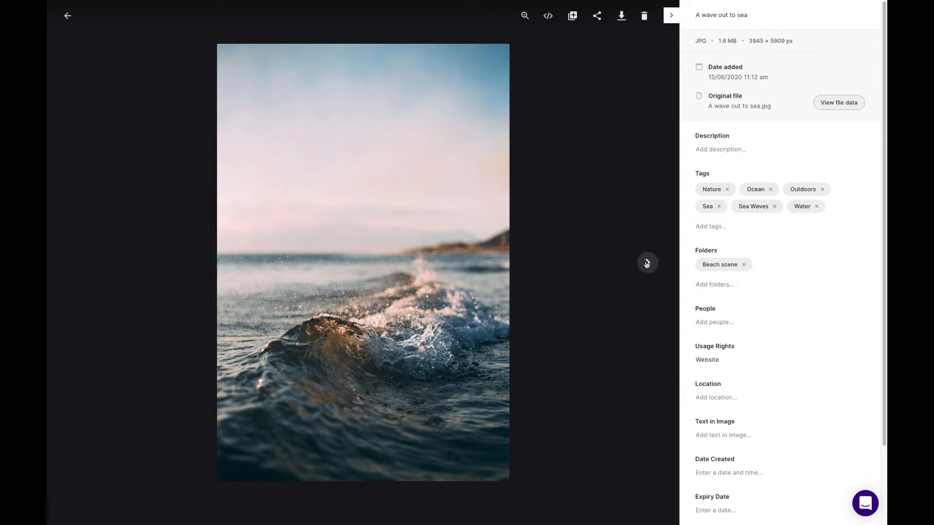
left_click(647, 263)
left_click(647, 263)
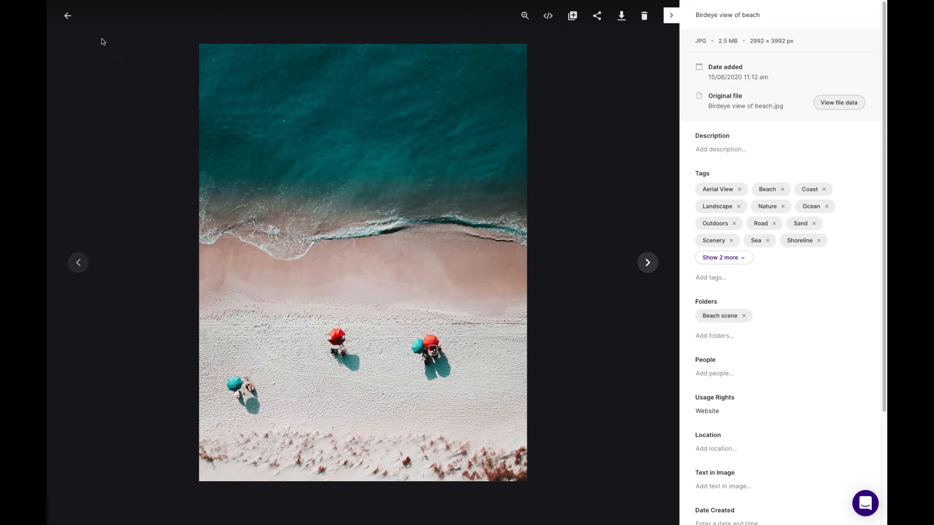
left_click(68, 15)
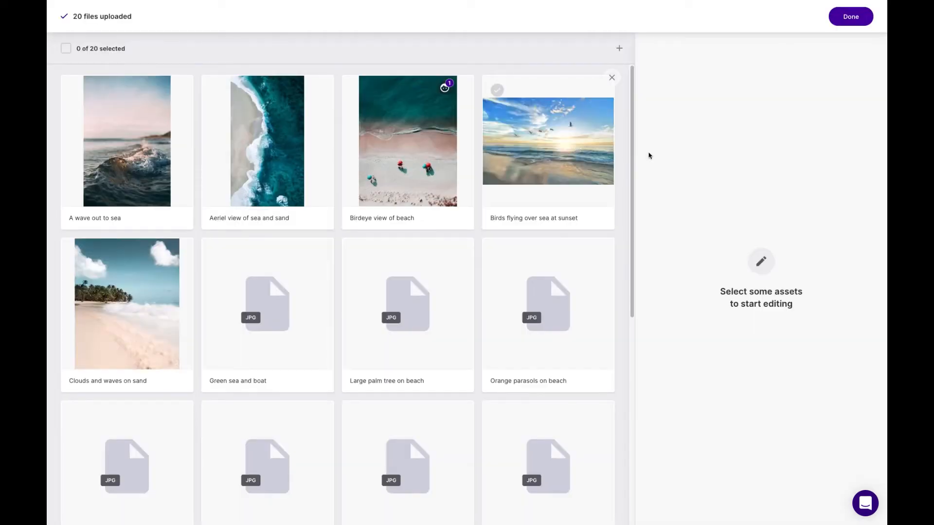
- Finish the upload session and filter the library to assets with Website usage rights
left_click(852, 17)
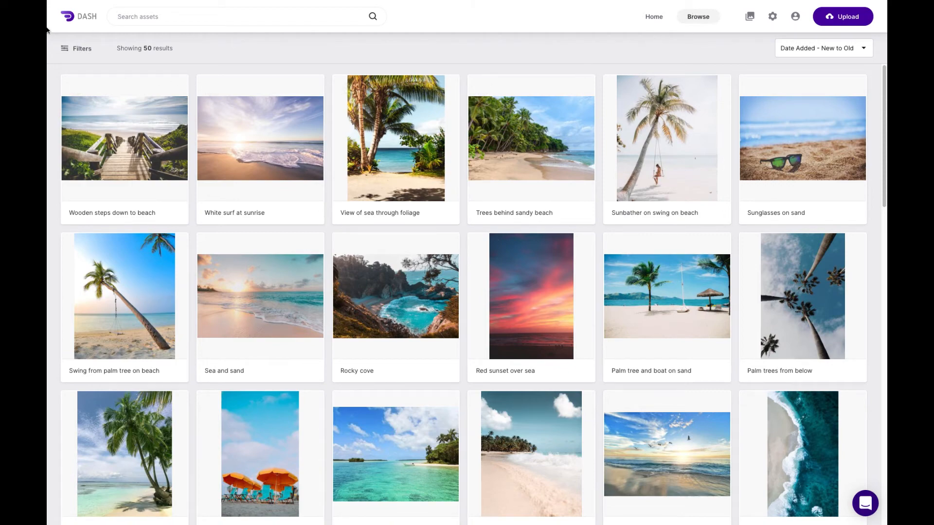
left_click(93, 53)
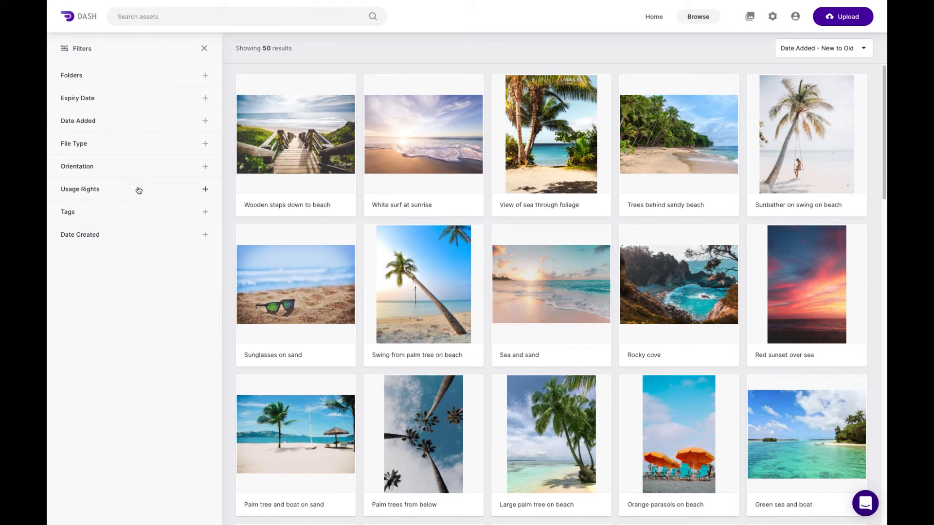
left_click(206, 190)
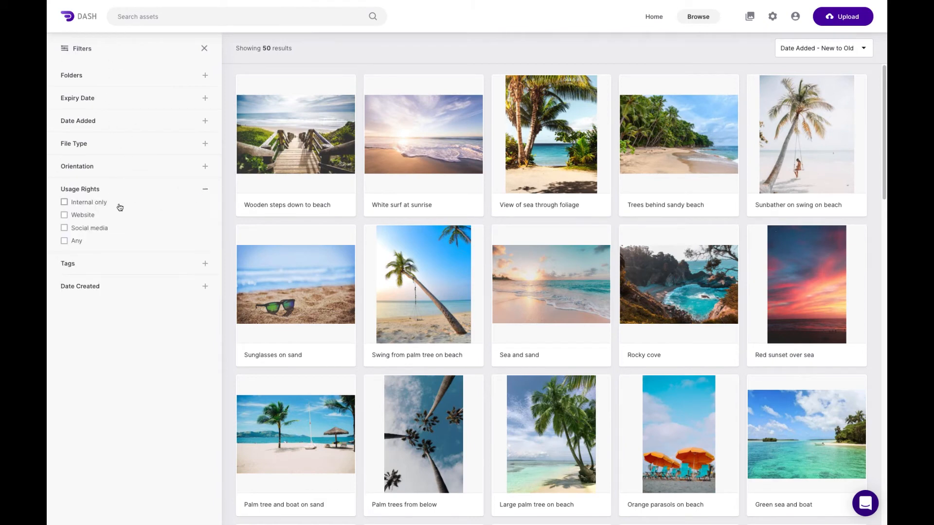
left_click(64, 215)
scroll(596, 328, "down", 4)
scroll(596, 329, "up", 4)
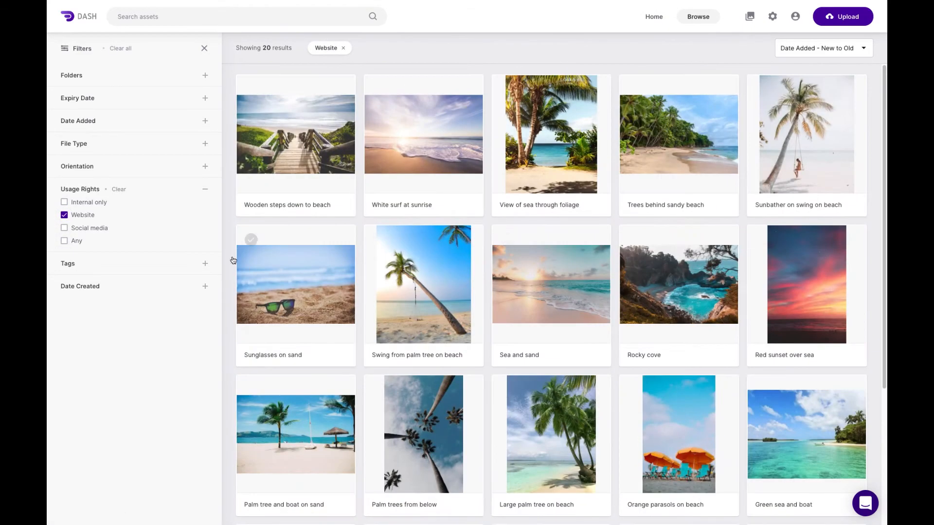
- Narrow the Website-rights assets to Landscape orientation, clear both filters and close the filter options
left_click(205, 167)
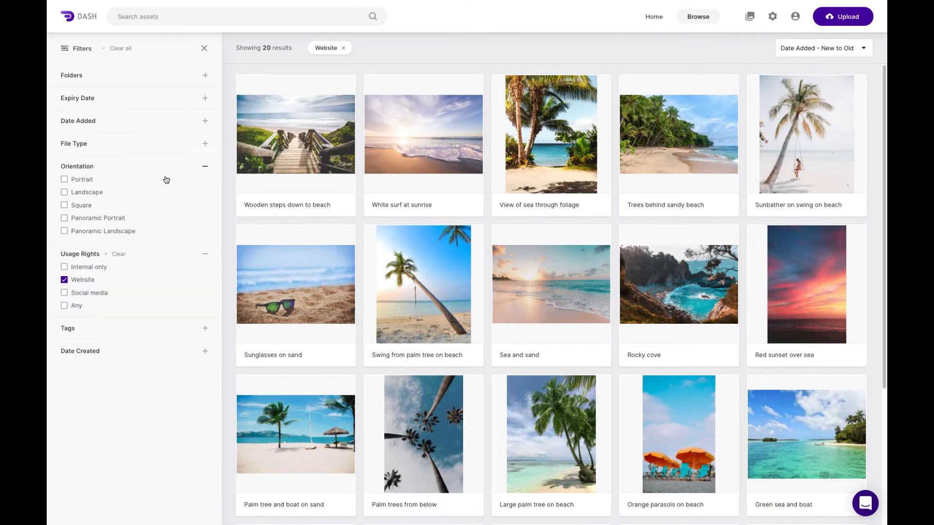
left_click(65, 194)
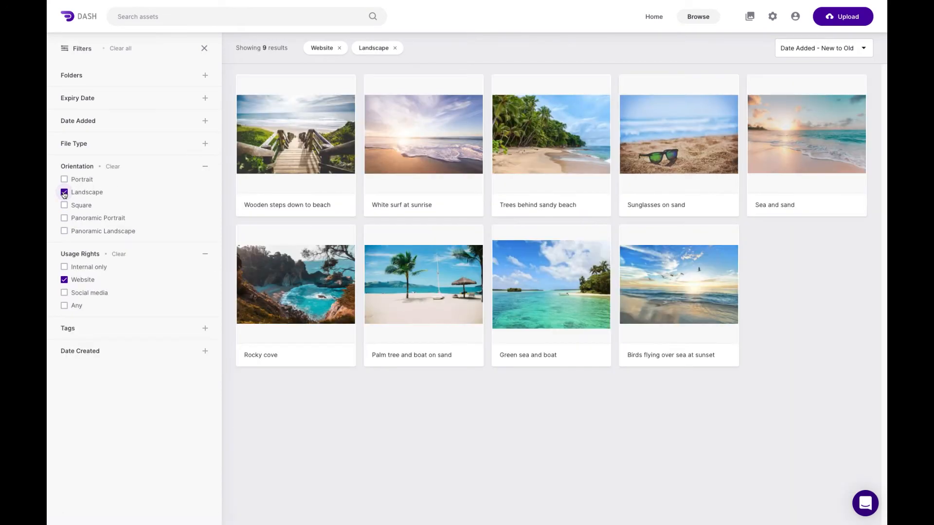
left_click(65, 193)
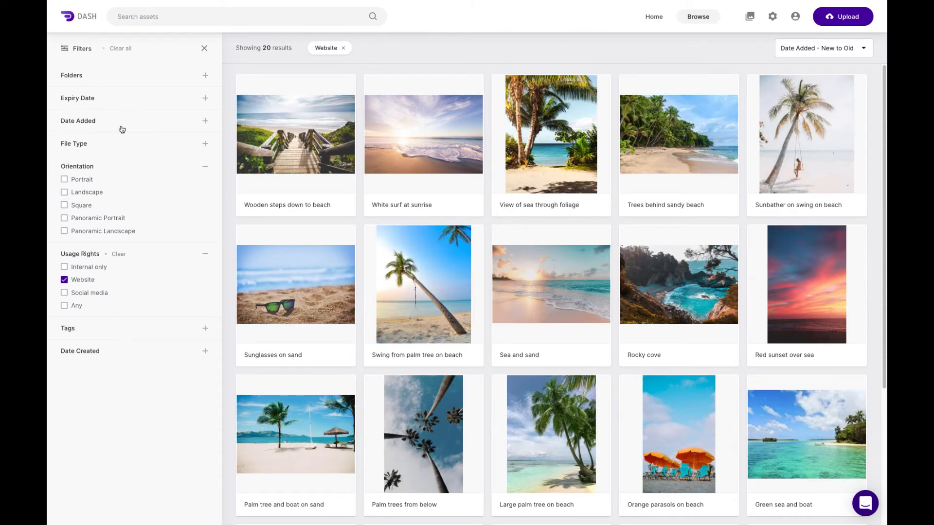
left_click(66, 282)
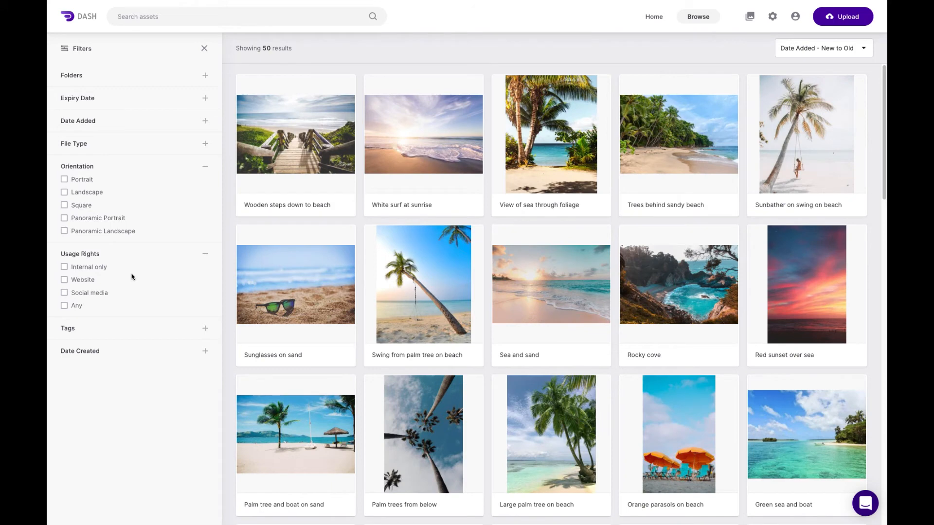
left_click(205, 49)
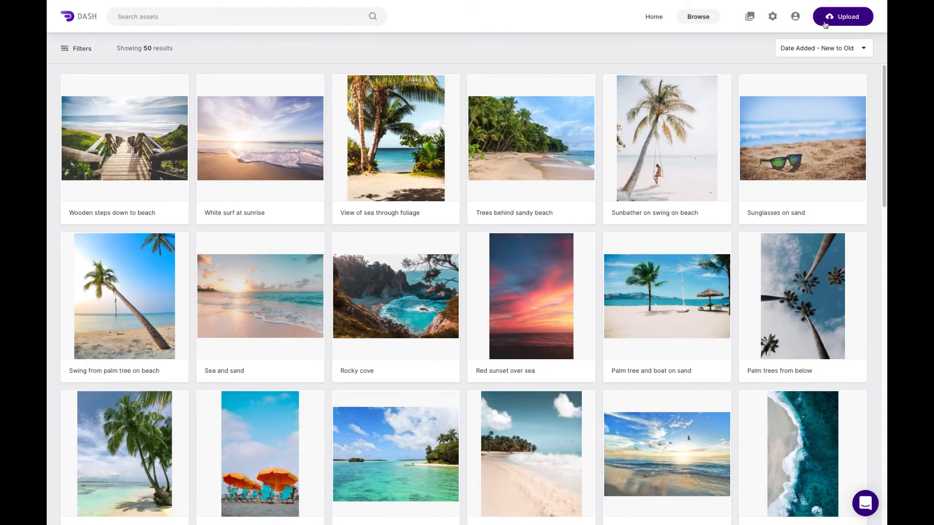
- Open the admin settings for folders and attributes and delete the "My extra folders" attribute
left_click(773, 17)
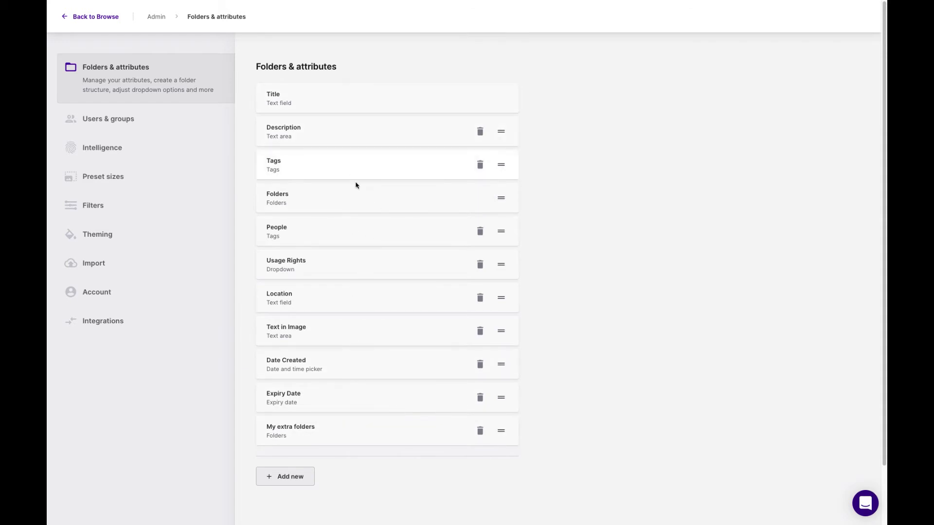
scroll(340, 227, "down", 1)
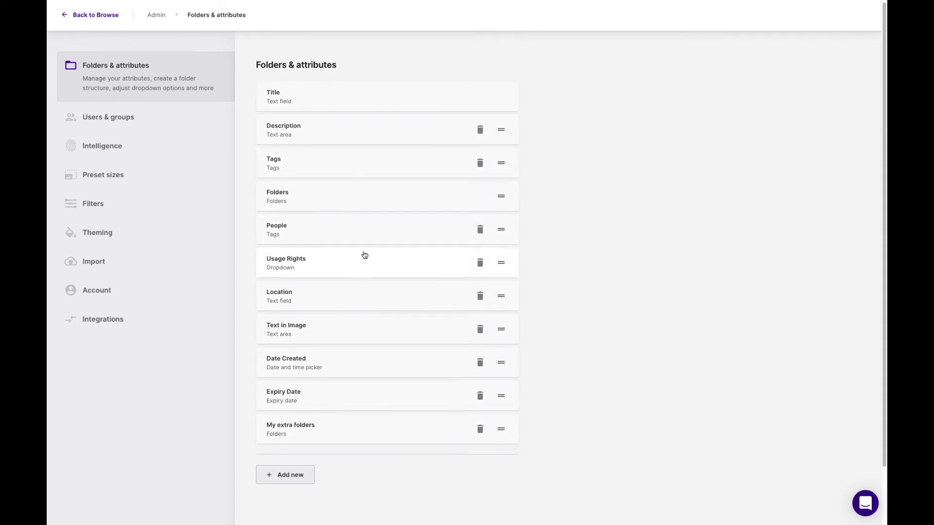
left_click(480, 430)
left_click(382, 294)
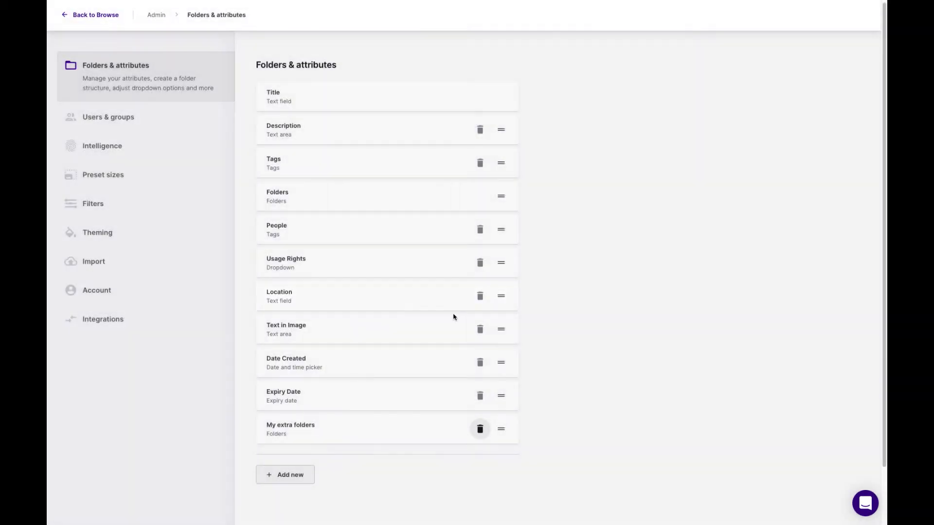
- Create a new attribute named "Country" with the Dropdown type
left_click(290, 441)
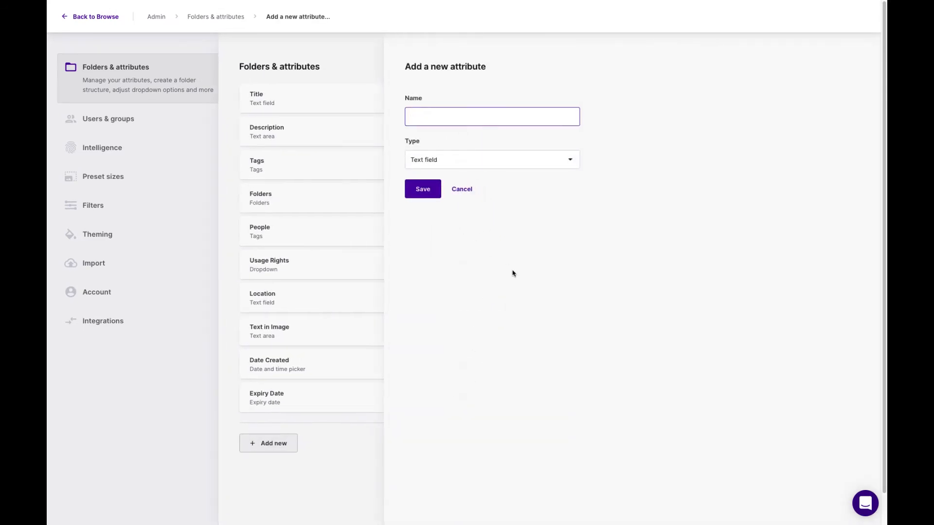
type("Country")
left_click(509, 165)
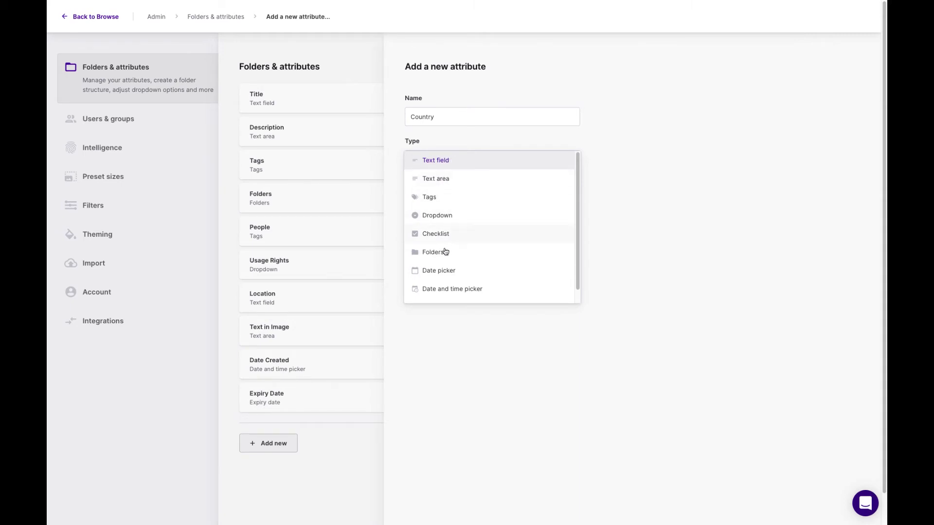
left_click(459, 219)
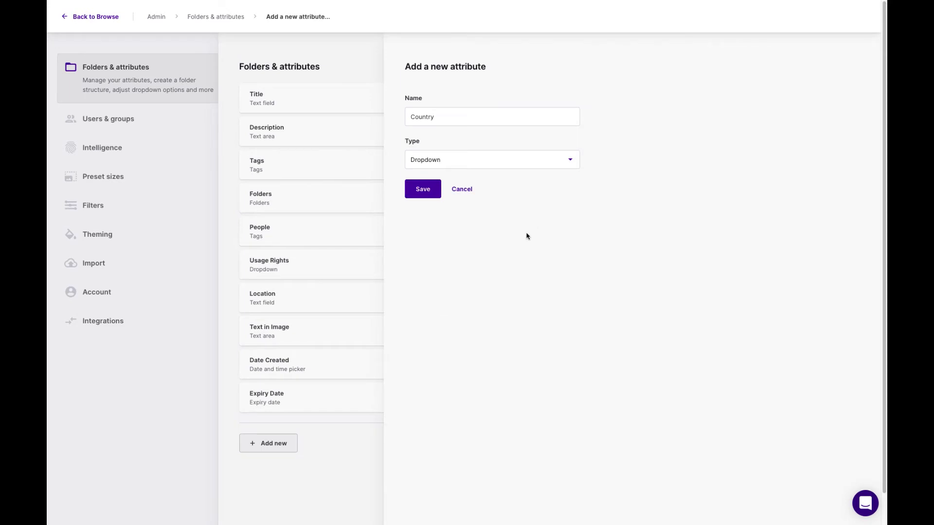
left_click(422, 190)
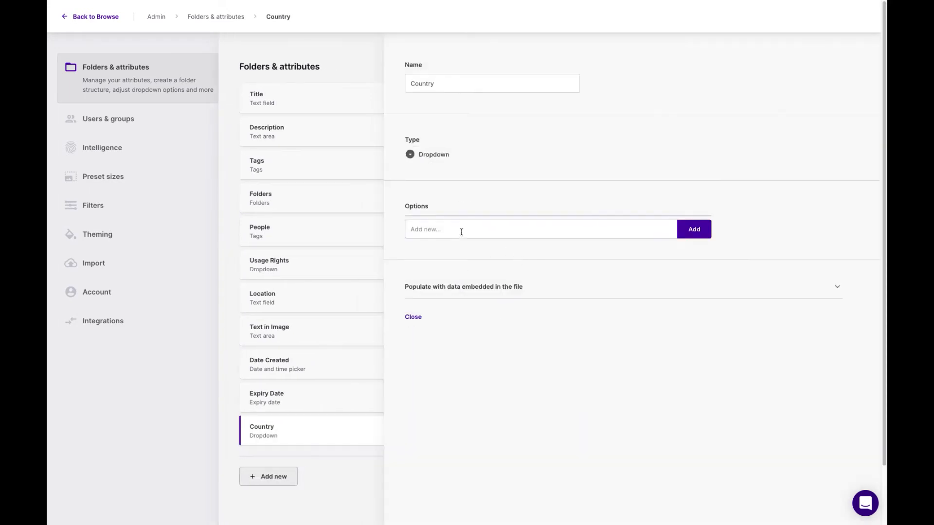
- Add the options UK, Australia and USA to the Country attribute and close its settings
left_click(458, 232)
type("UK")
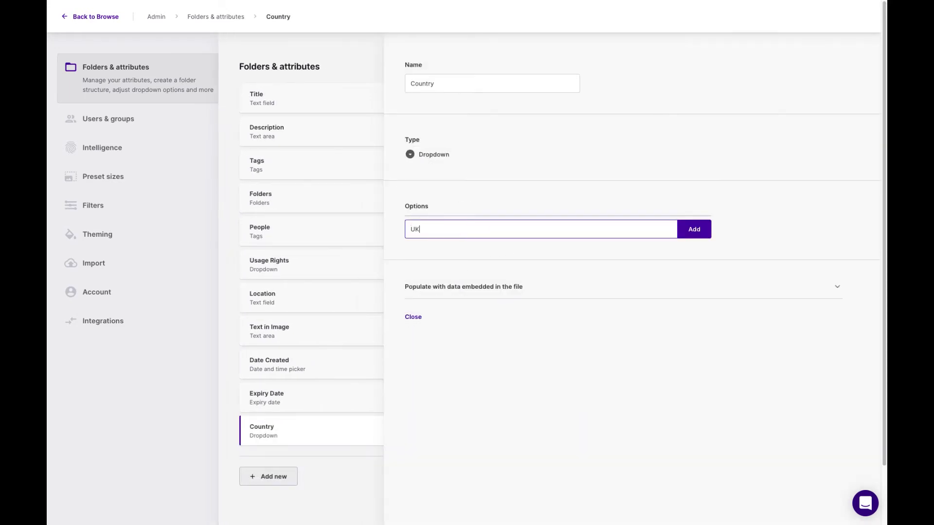
key("Return")
type("Australi")
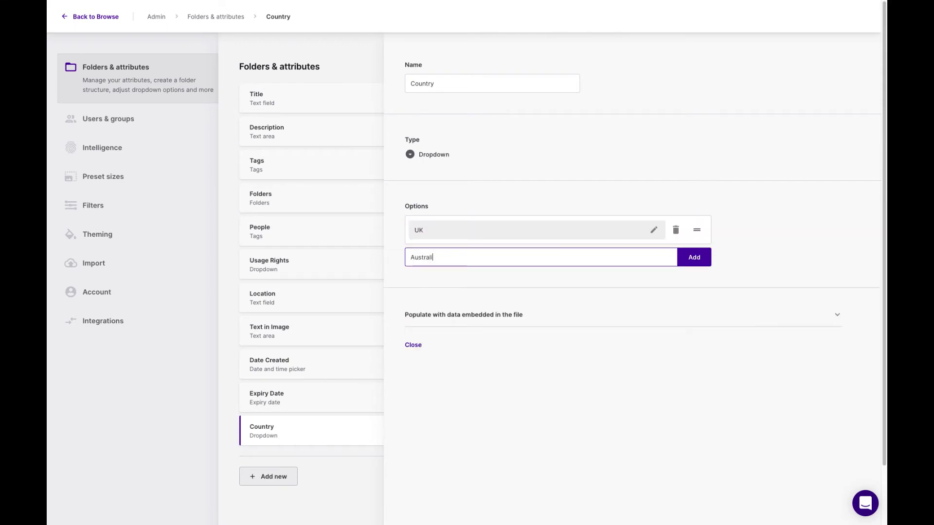
type("a")
key("Return")
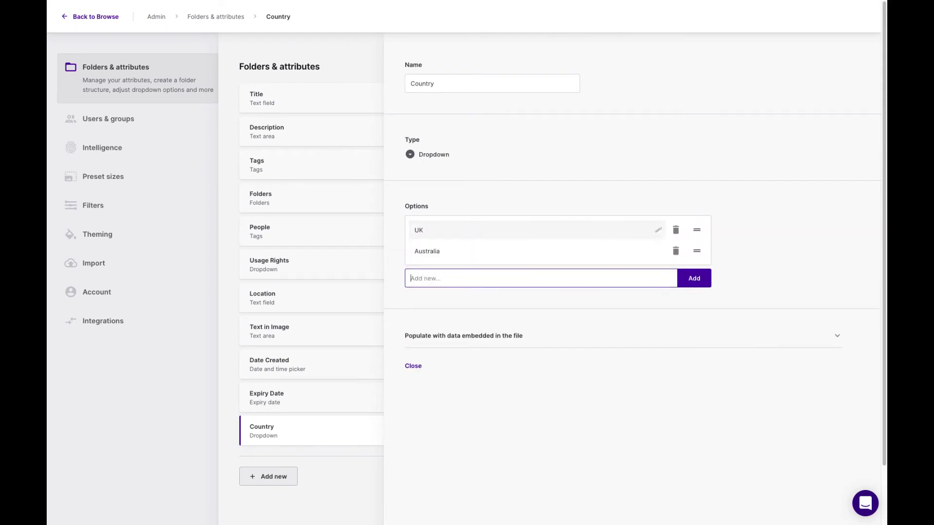
type("USA")
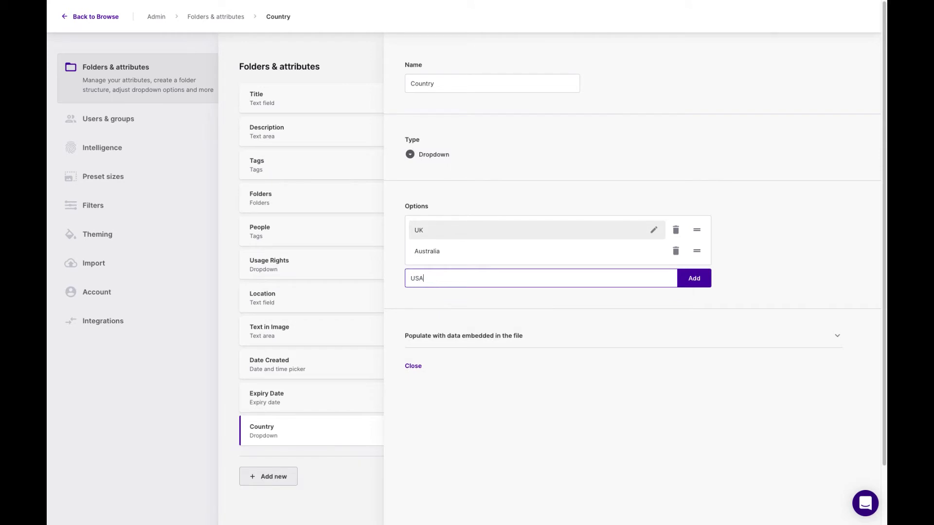
key("Return")
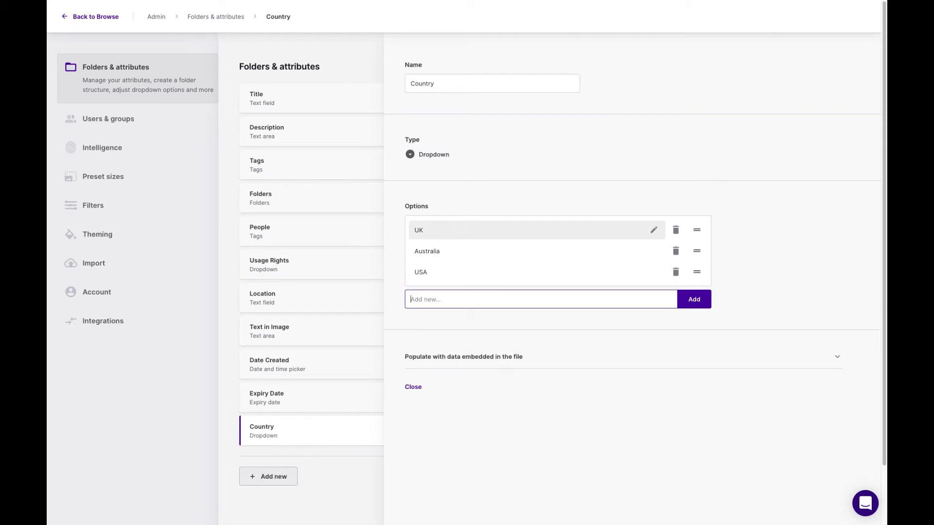
left_click(413, 386)
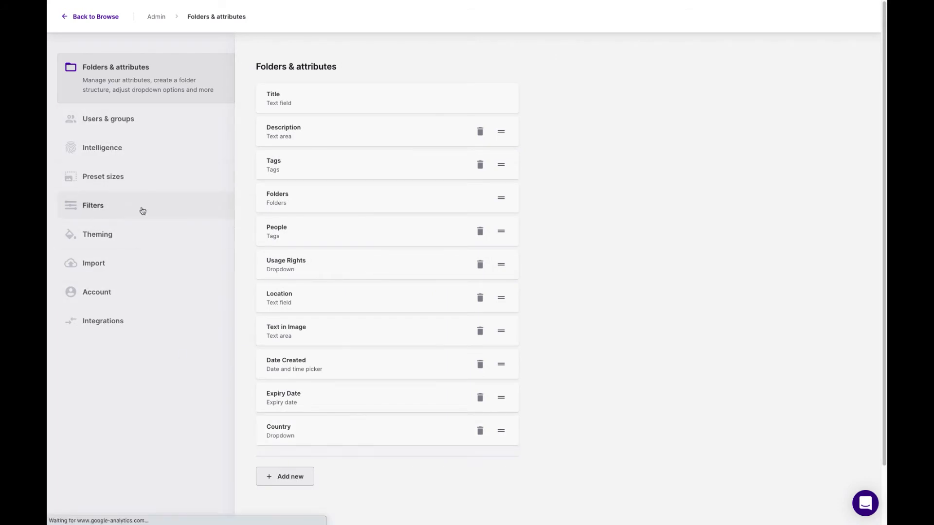
- In the admin filter settings, move the Country filter directly below Folders in the visible filters
left_click(113, 208)
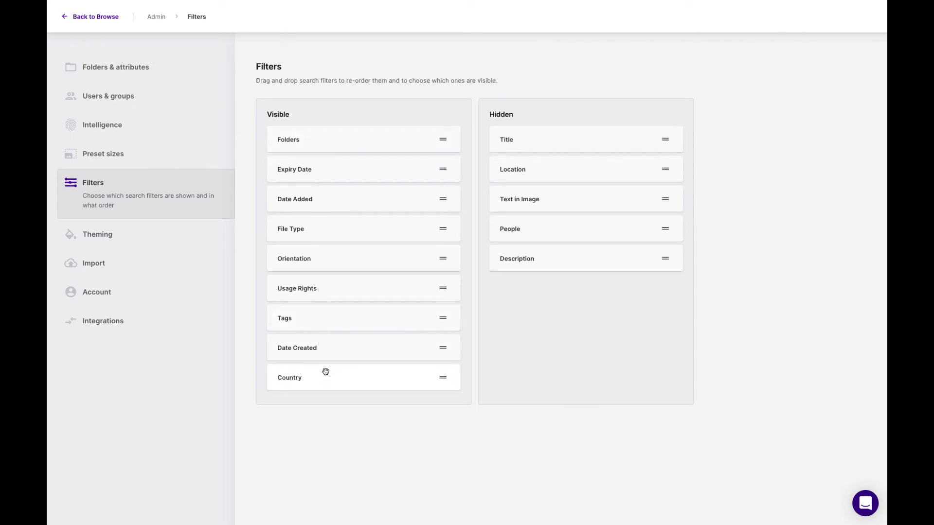
left_click_drag(328, 384, 267, 170)
left_click_drag(340, 369, 311, 168)
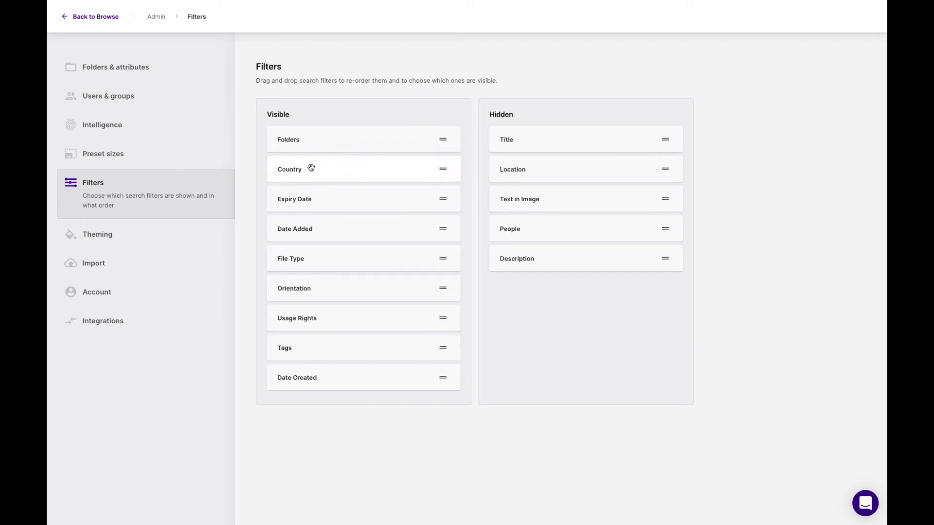
- Return to browsing, select all assets in the library and set their Country to Australia
left_click(104, 16)
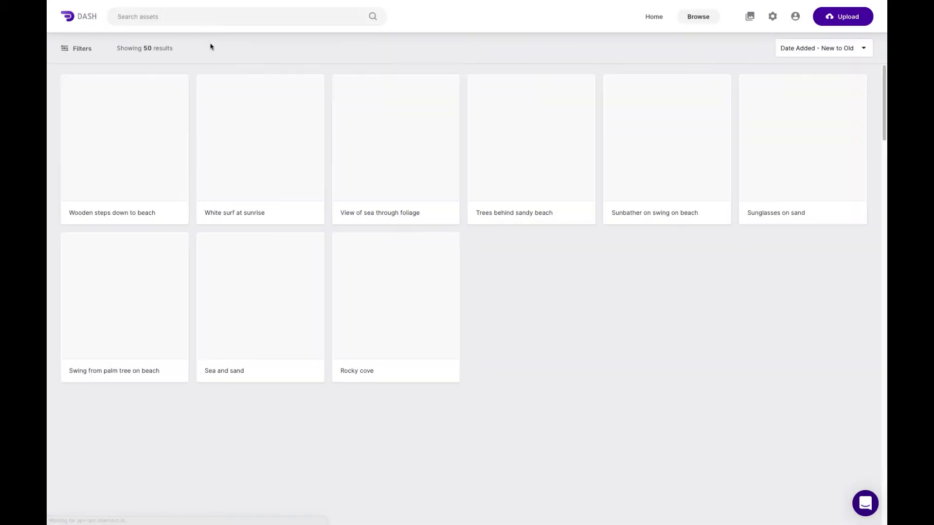
mouse_move(79, 92)
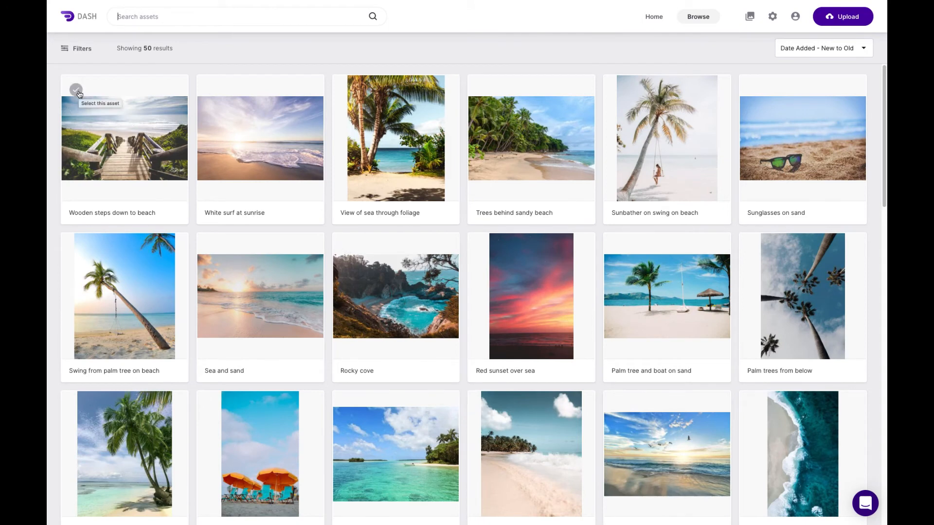
left_click(76, 90)
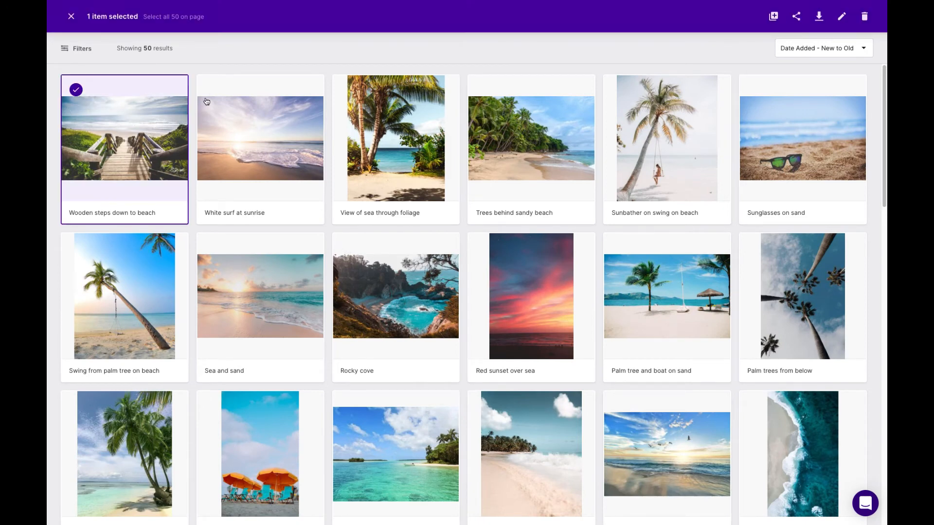
left_click(185, 19)
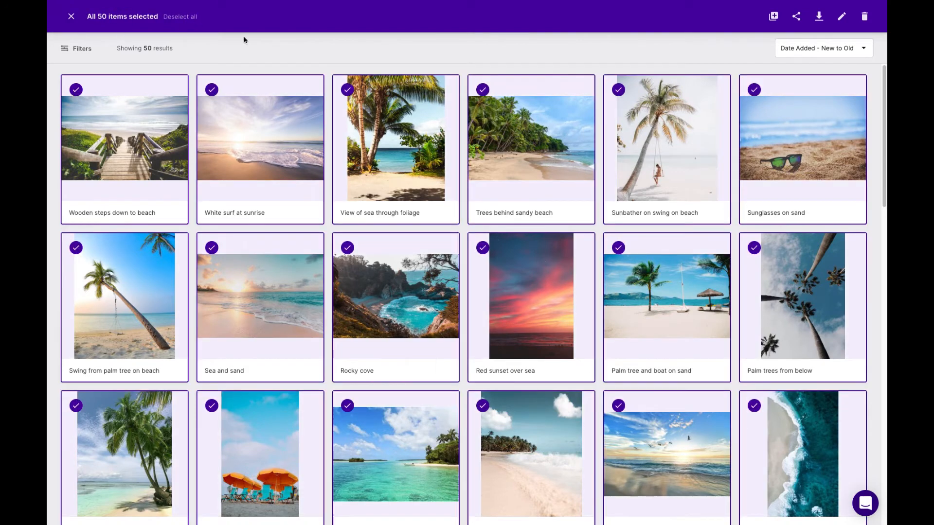
left_click(842, 17)
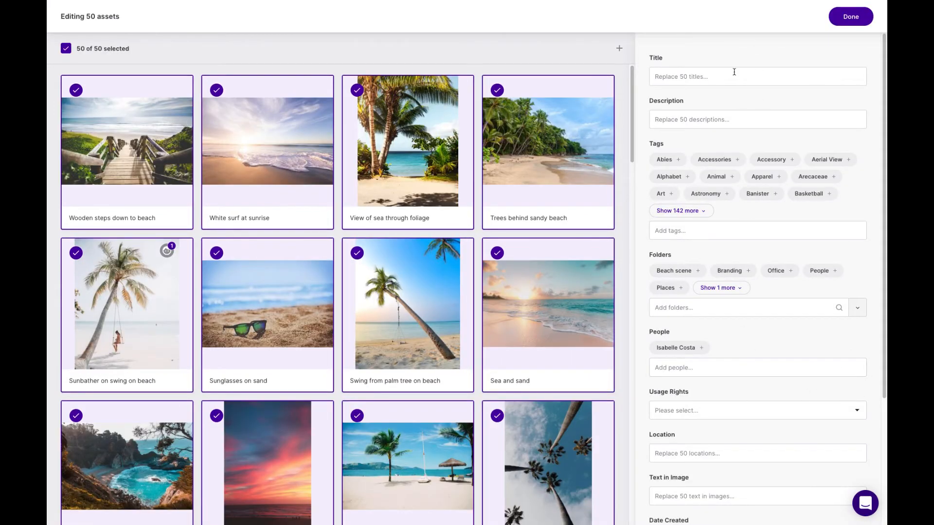
scroll(757, 355, "down", 4)
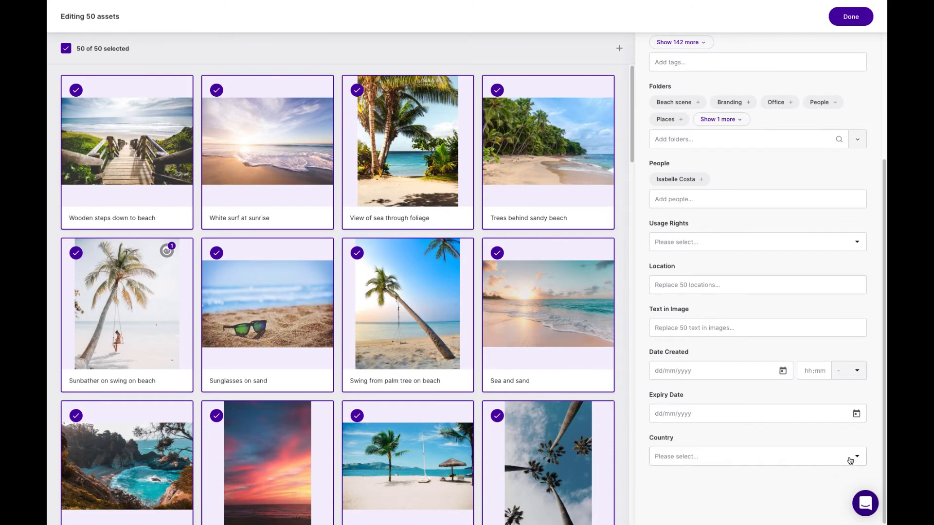
left_click(857, 457)
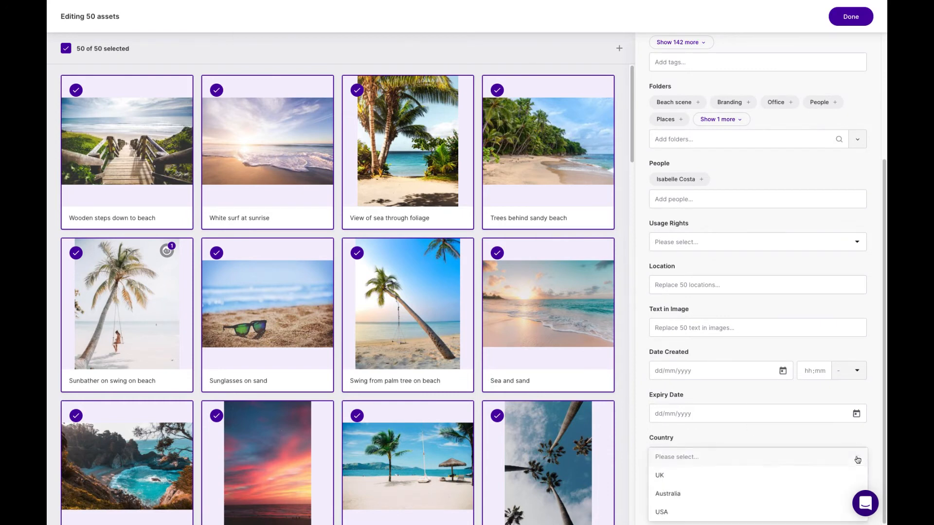
left_click(721, 494)
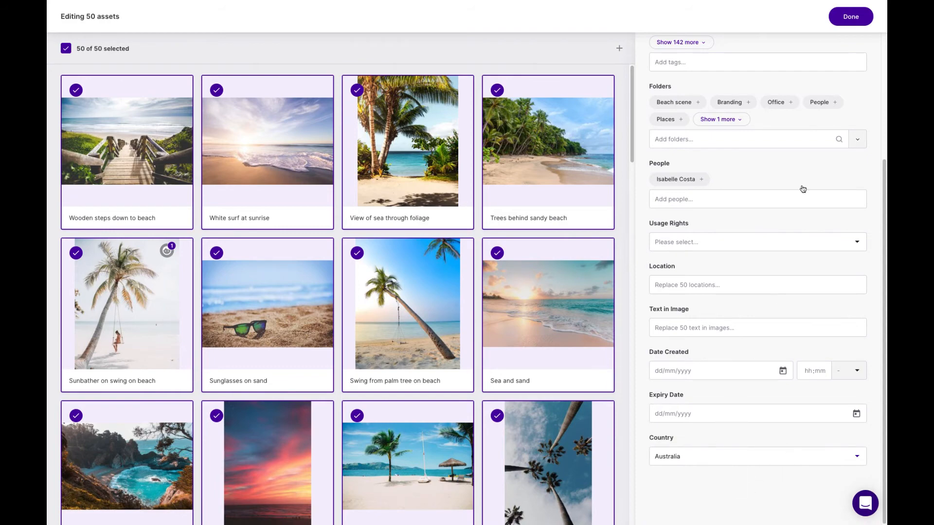
left_click(857, 18)
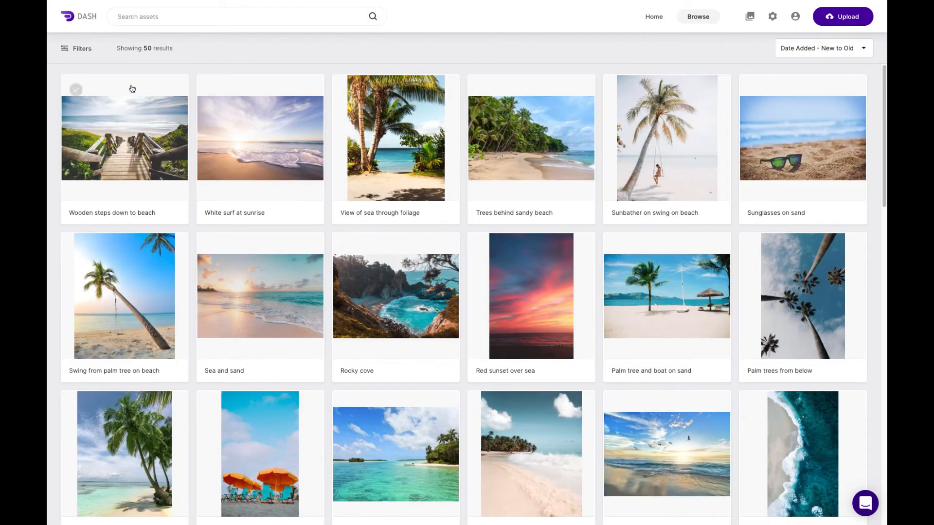
- Filter the library by the country Australia and look through the matching assets
left_click(86, 51)
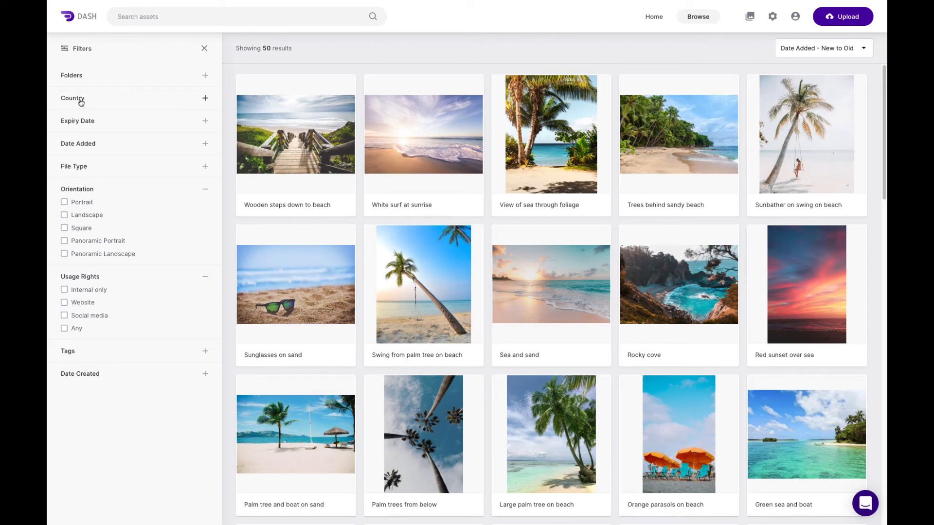
left_click(206, 100)
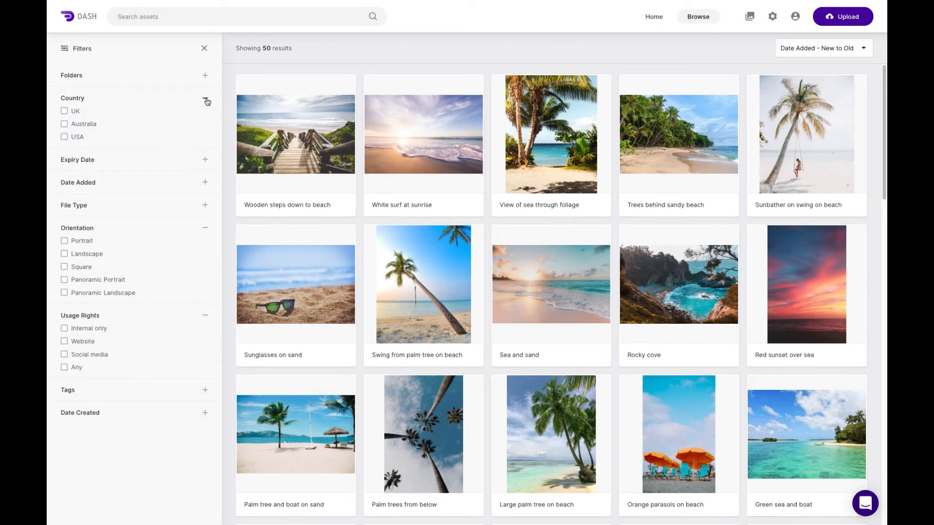
left_click(64, 124)
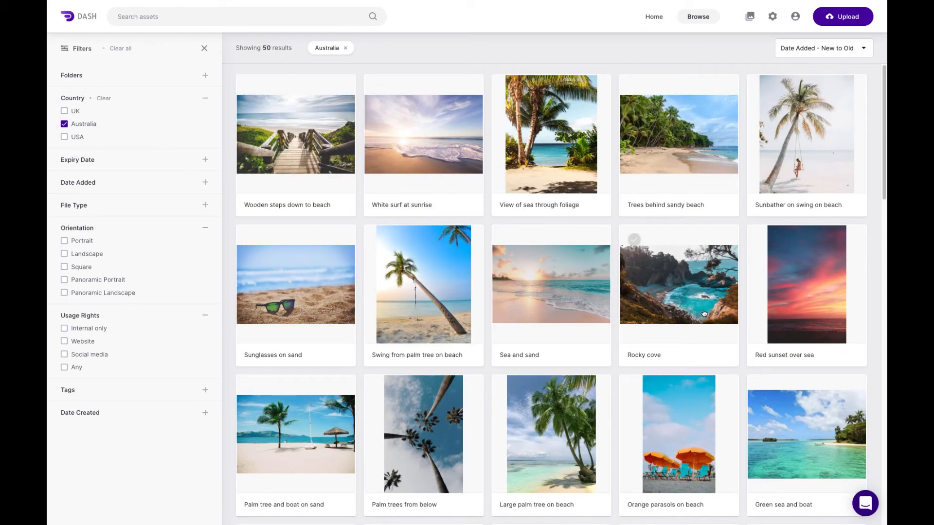
scroll(646, 346, "down", 3)
scroll(272, 200, "up", 2)
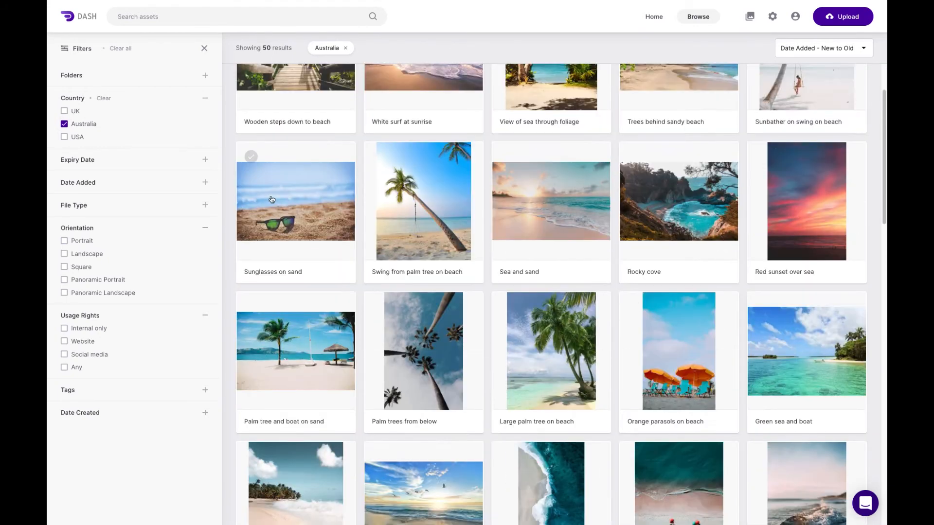
- Switch the Country filter from Australia to UK, and clear it again
left_click(65, 124)
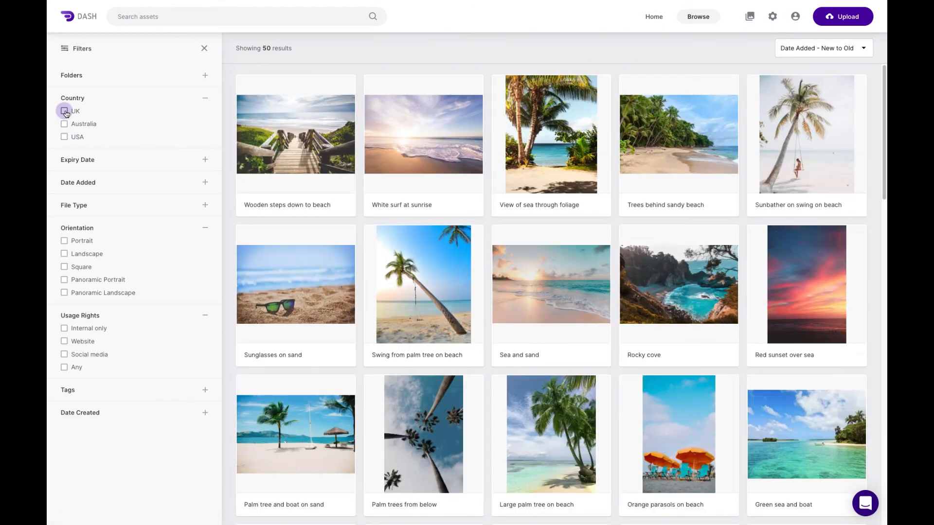
left_click(65, 111)
left_click(65, 112)
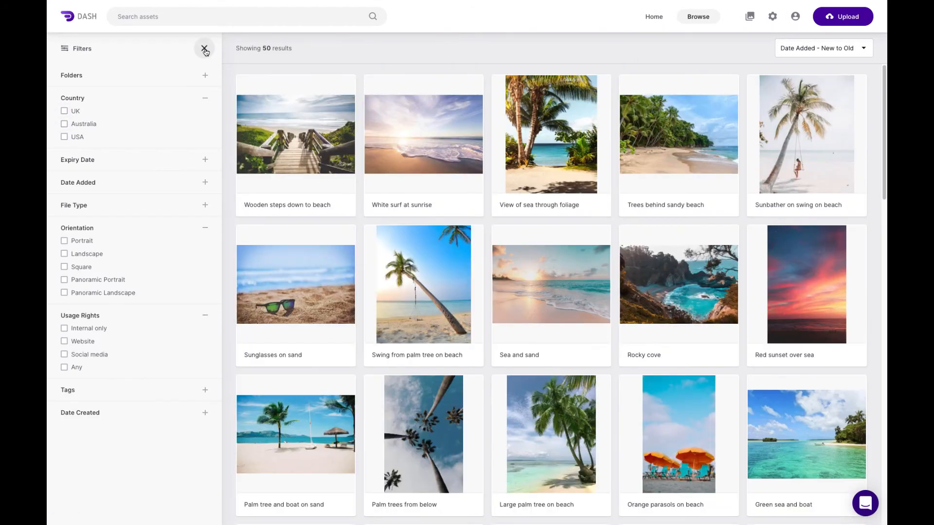
- Review the External suppliers user group's permissions and folder access in the admin settings, and rename the group External suppliers (ABC)
left_click(204, 49)
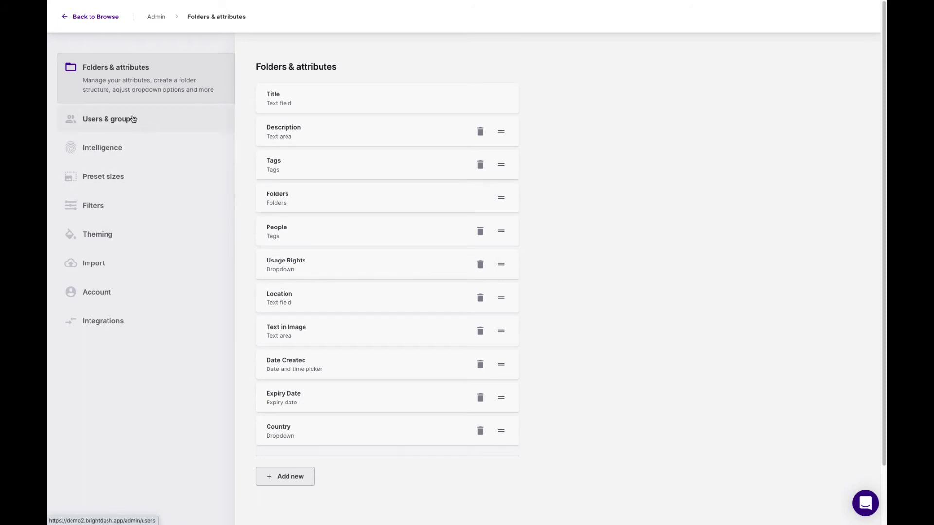
left_click(141, 121)
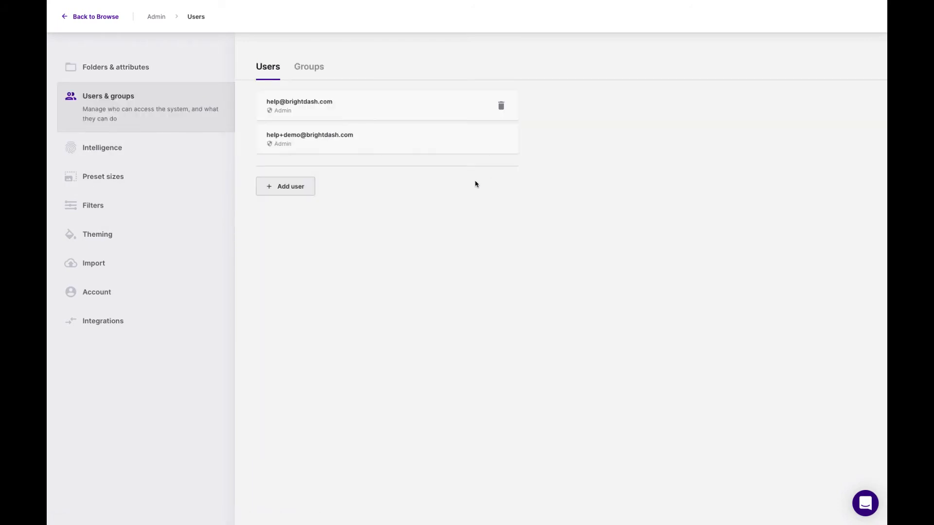
left_click(309, 68)
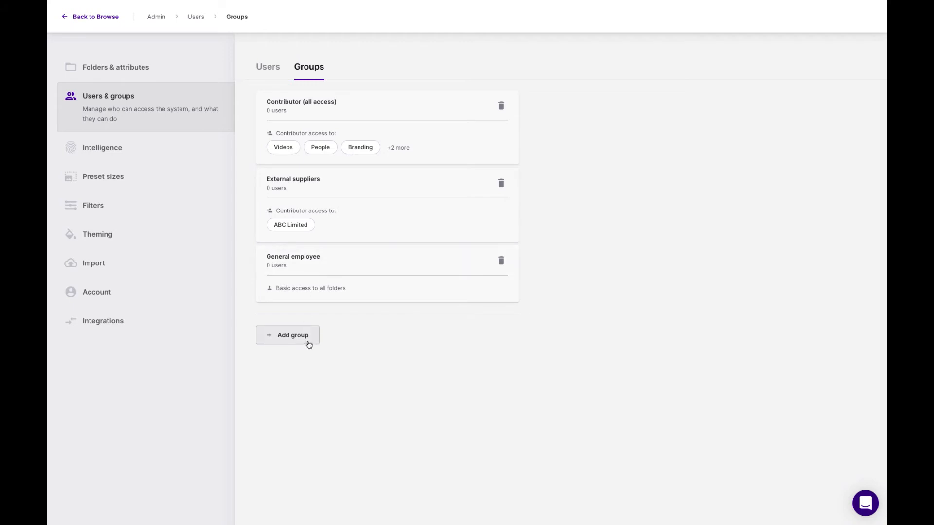
left_click(365, 186)
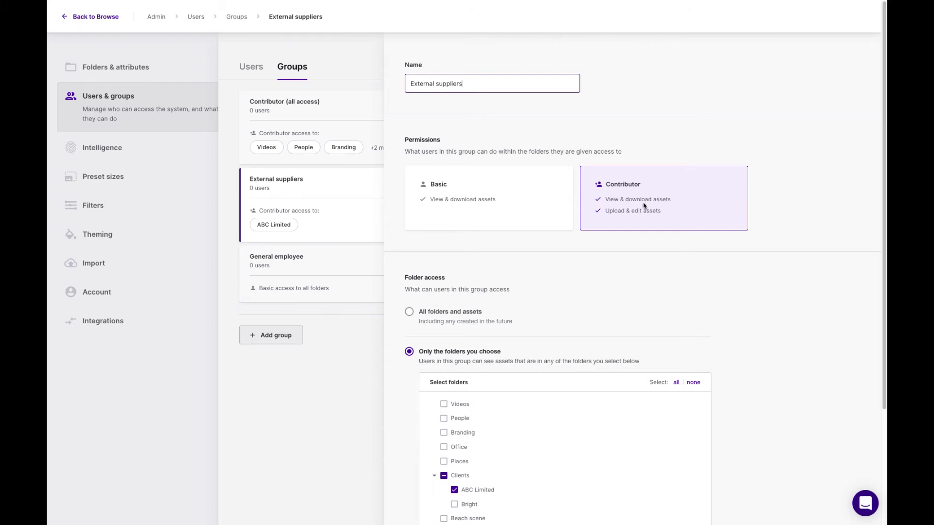
scroll(533, 296, "down", 1)
scroll(414, 282, "down", 2)
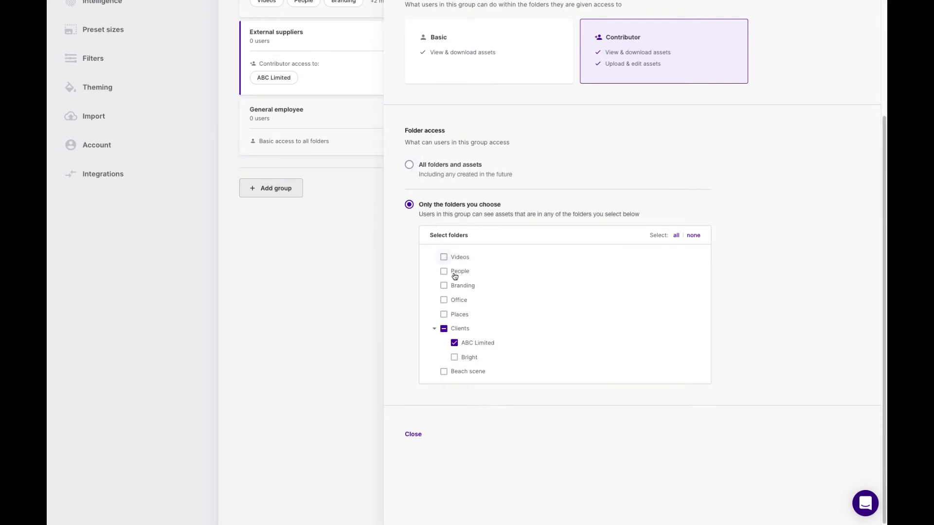
scroll(487, 242, "up", 2)
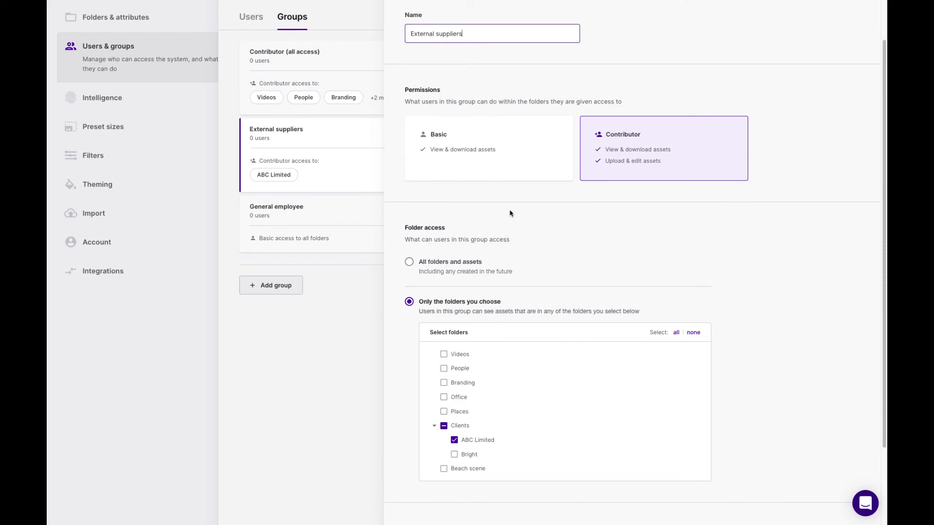
scroll(481, 39, "up", 1)
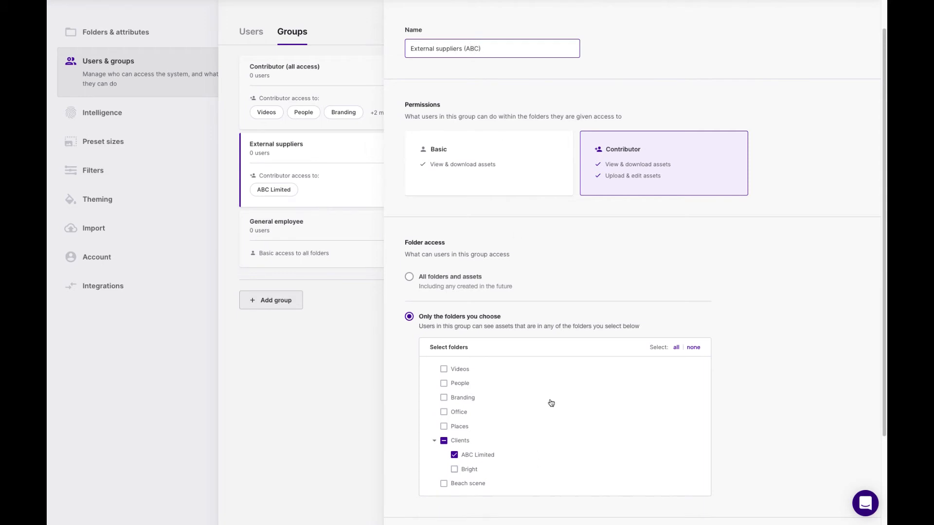
scroll(540, 423, "down", 2)
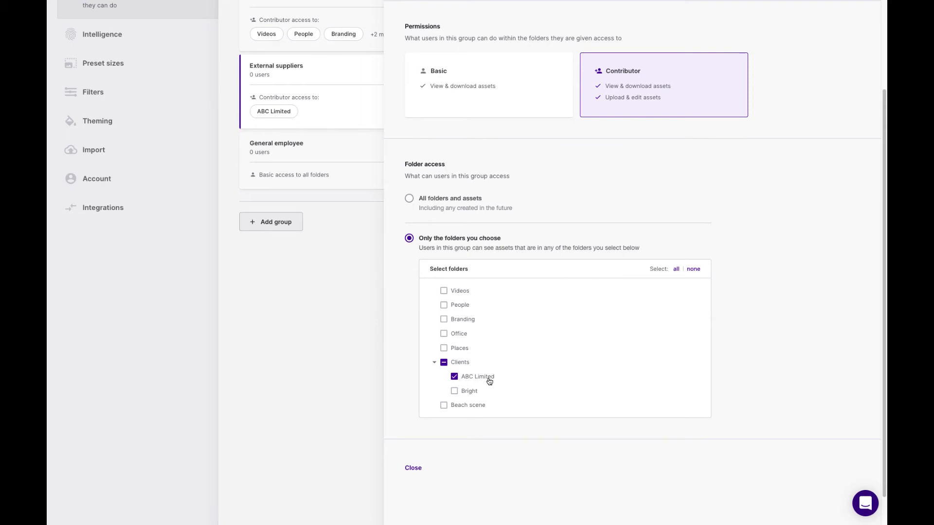
left_click(413, 468)
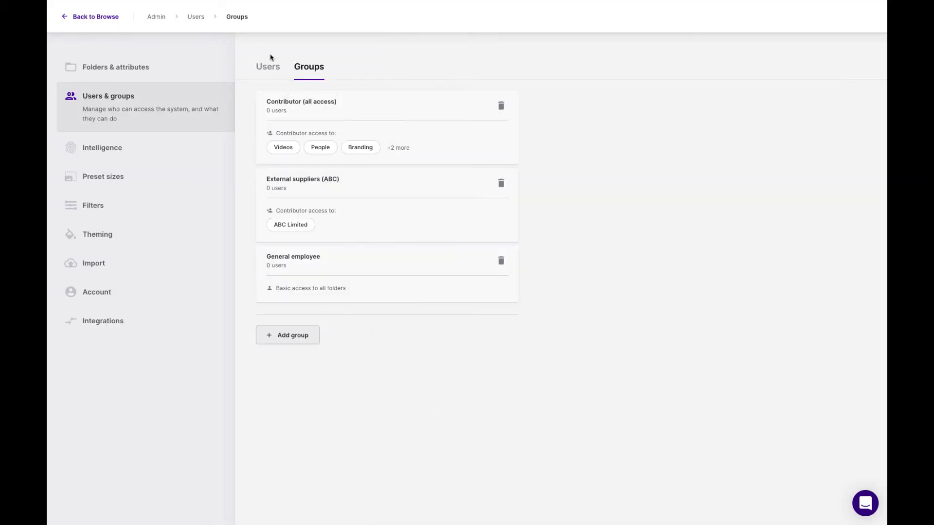
- Start inviting a new non-admin user by entering their e-mail address, and continue to the group selection
left_click(271, 74)
left_click(291, 193)
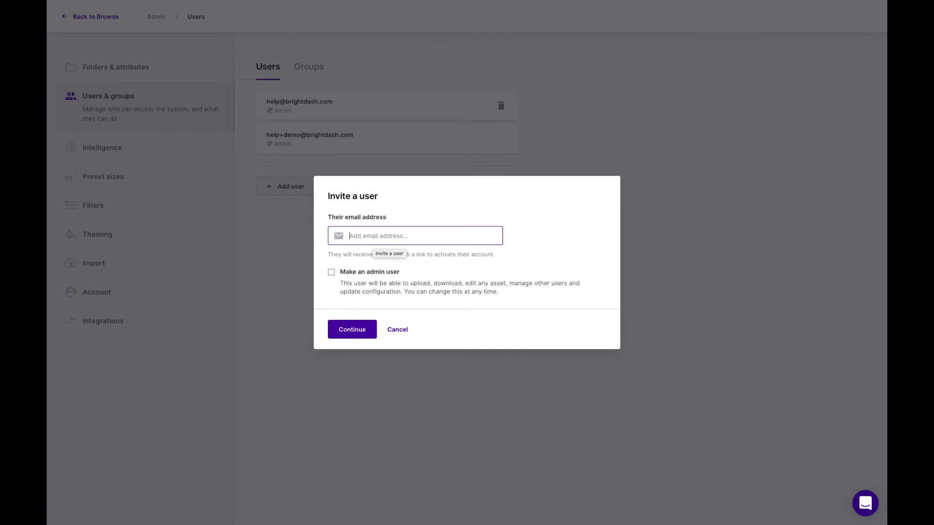
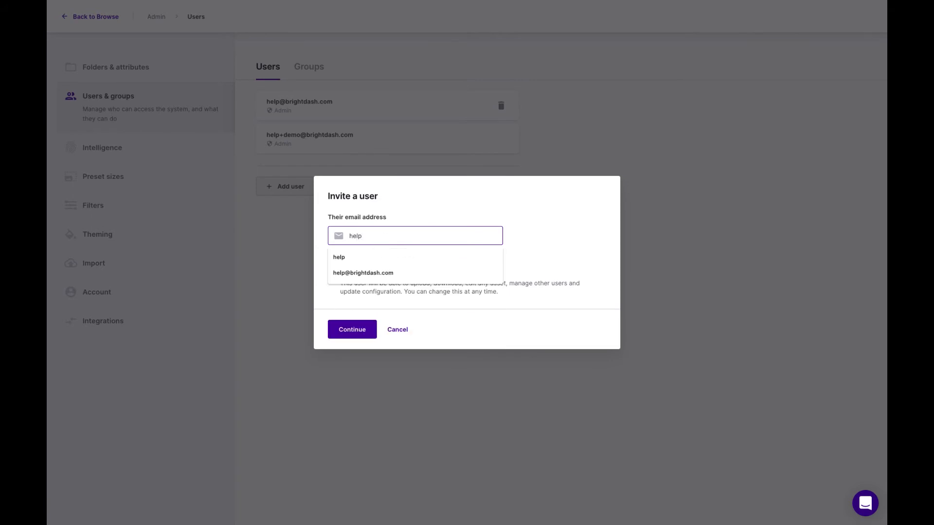
key("Down")
key("Down")
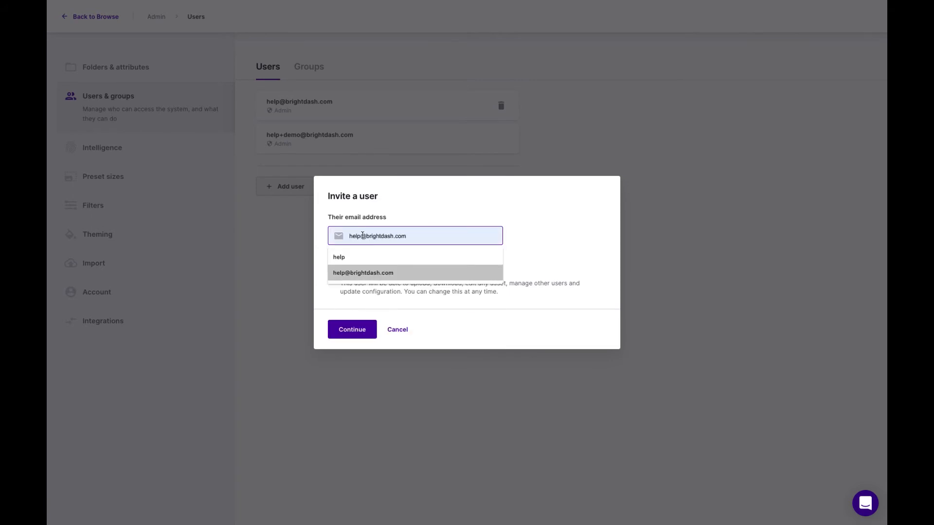
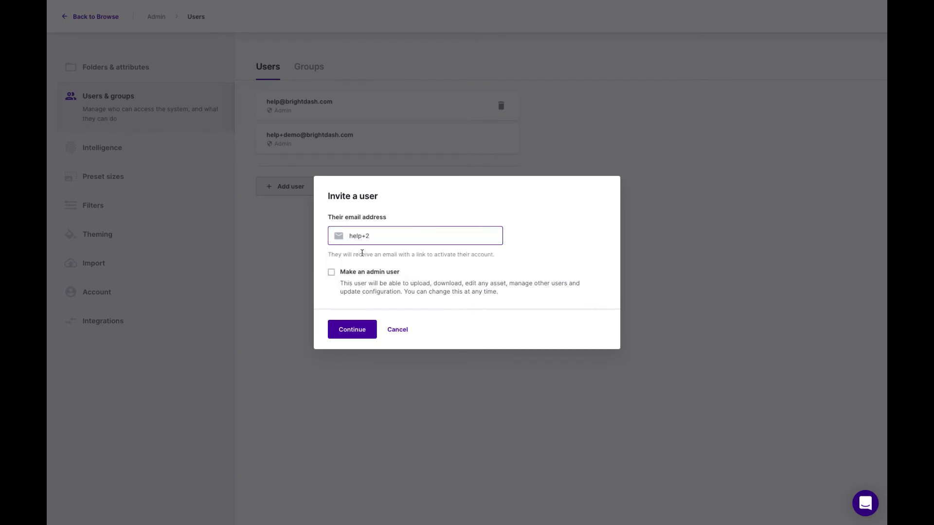
left_click(364, 330)
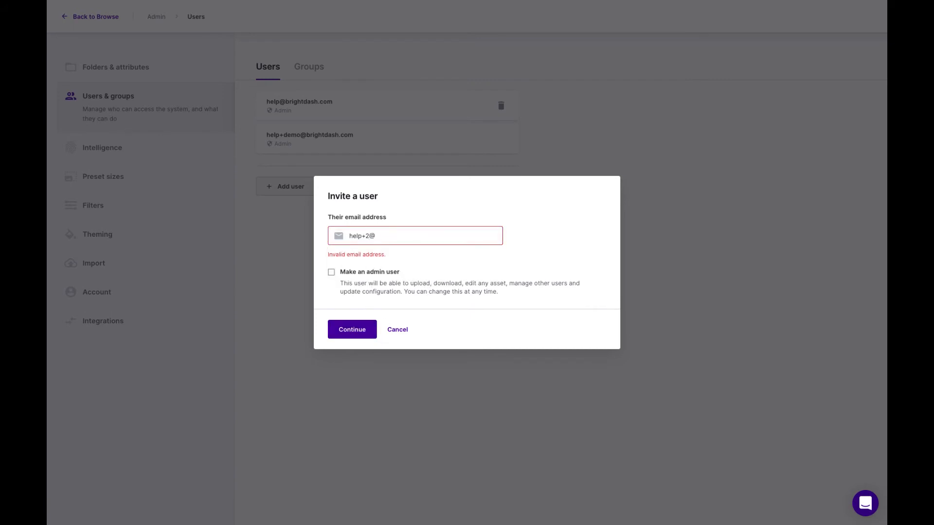
type("@bright")
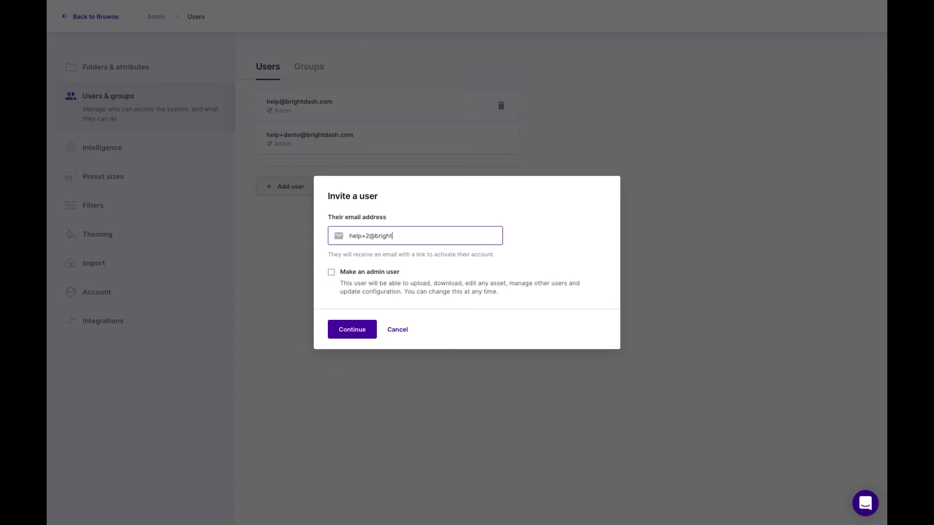
type("dash.com")
left_click(367, 332)
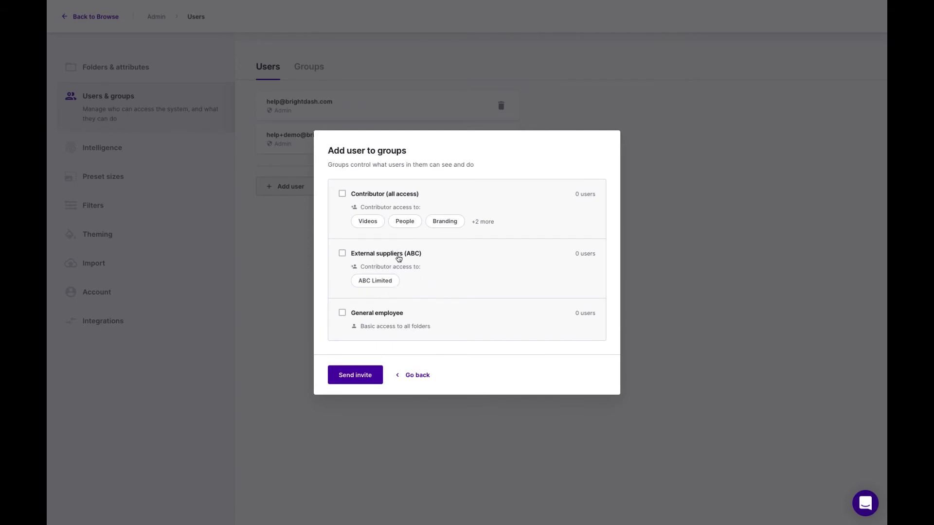
- Assign the invited user to the External suppliers (ABC) group, and abandon the invitation
left_click(342, 254)
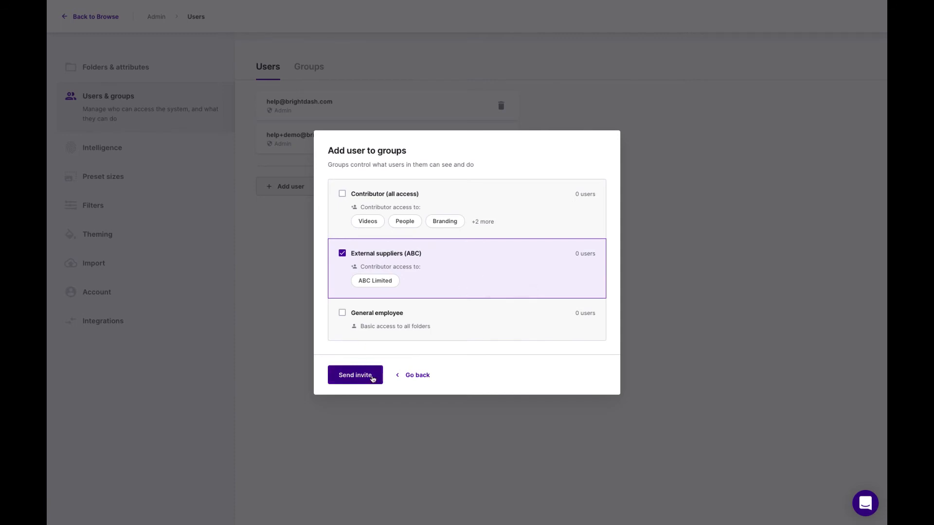
left_click(417, 375)
left_click(397, 330)
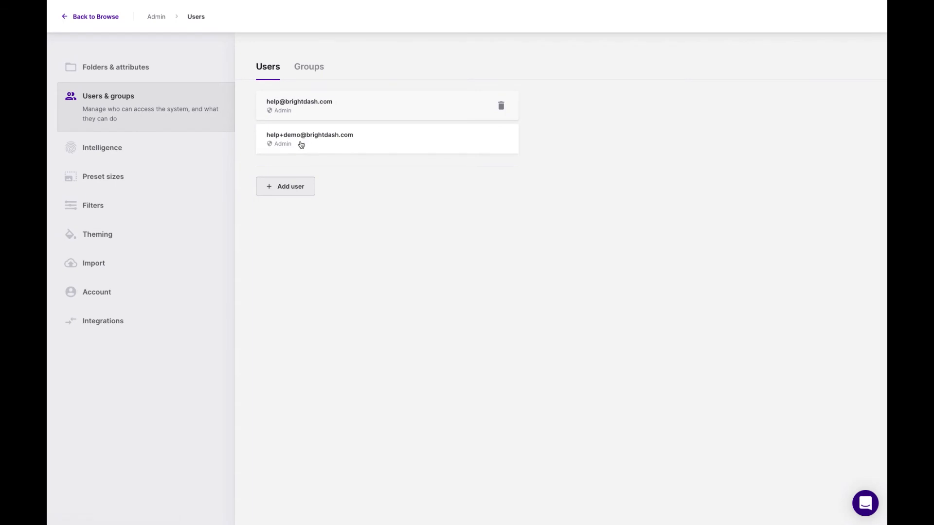
- Examine the Intelligence settings for auto-tagging, facial recognition, text in image and address lookup
left_click(120, 154)
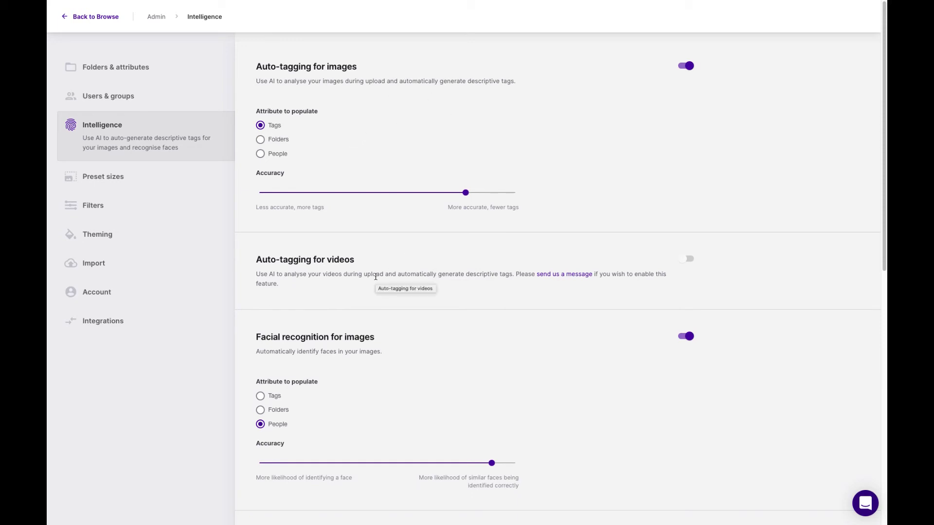
scroll(438, 364, "down", 2)
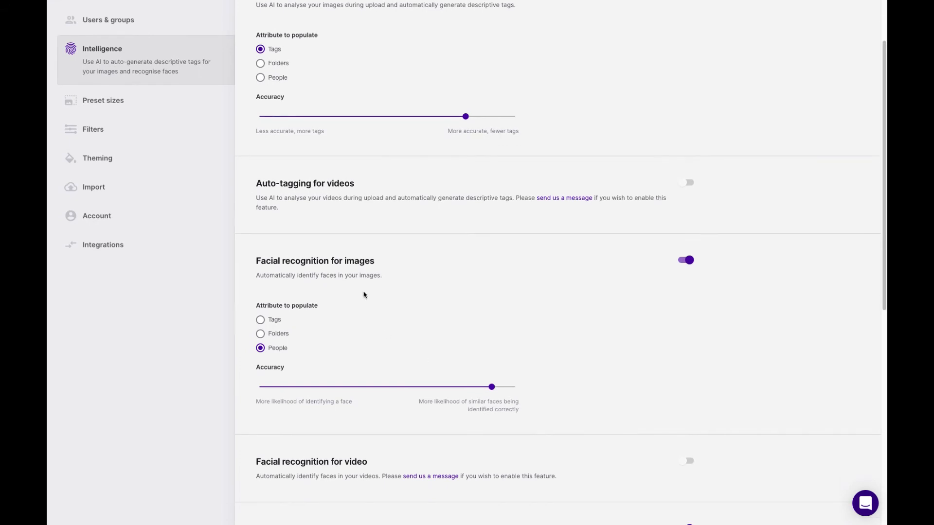
scroll(404, 330, "down", 2)
scroll(428, 297, "down", 1)
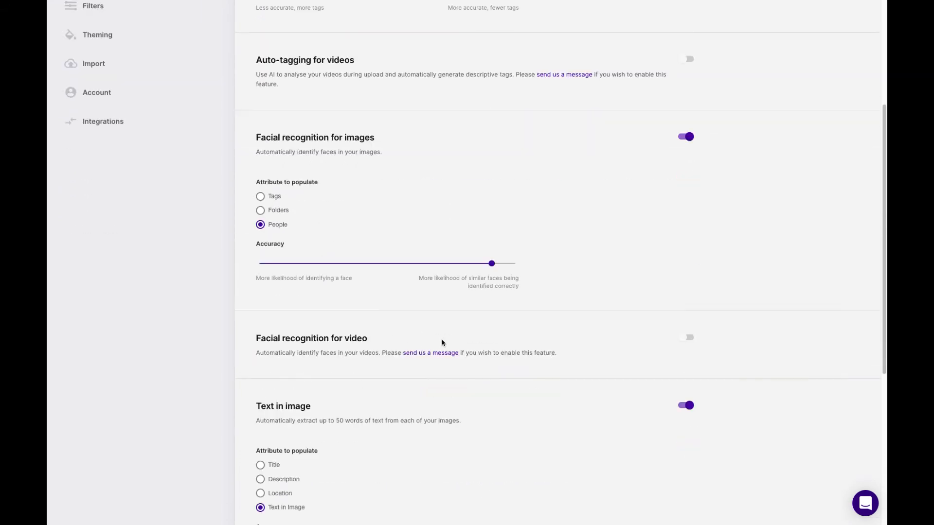
scroll(438, 354, "down", 4)
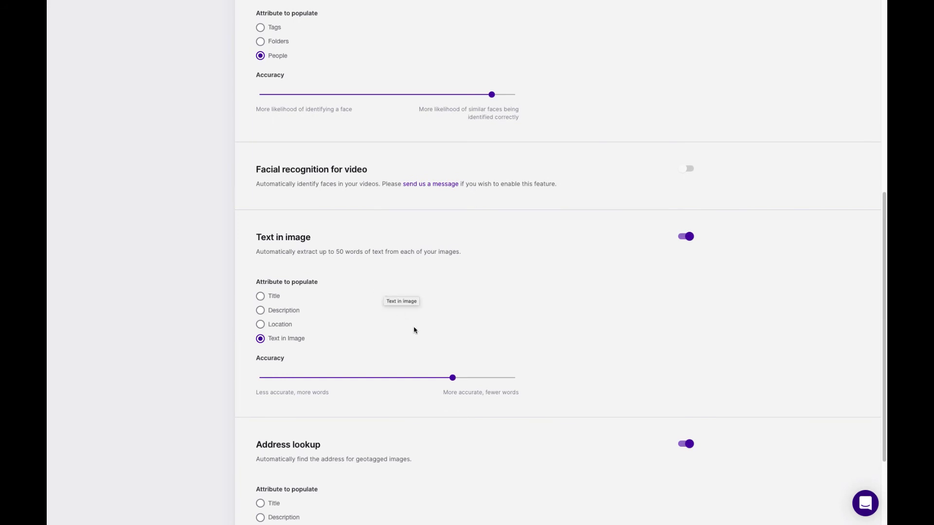
scroll(413, 328, "down", 3)
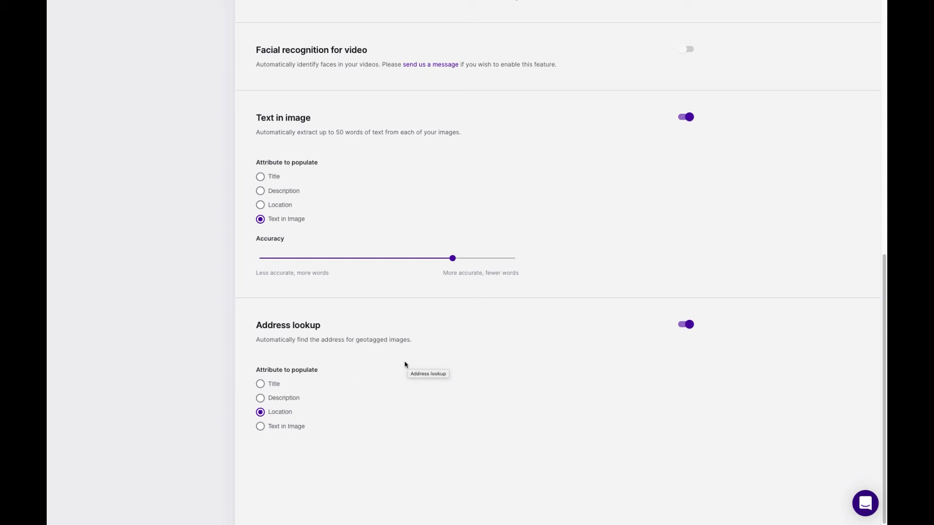
scroll(405, 364, "up", 10)
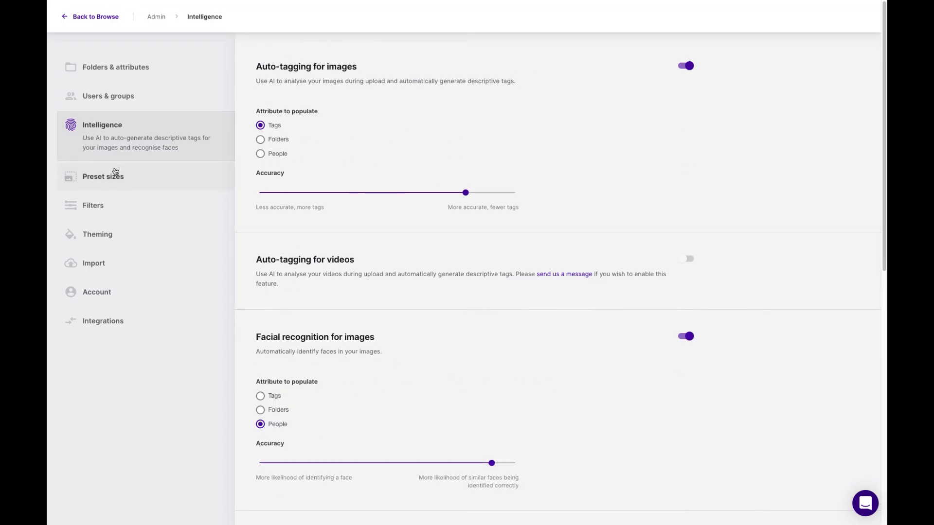
- Add a preset size named Website hero image with exact crop, 2000 px wide and 500 px high, and save it
left_click(117, 181)
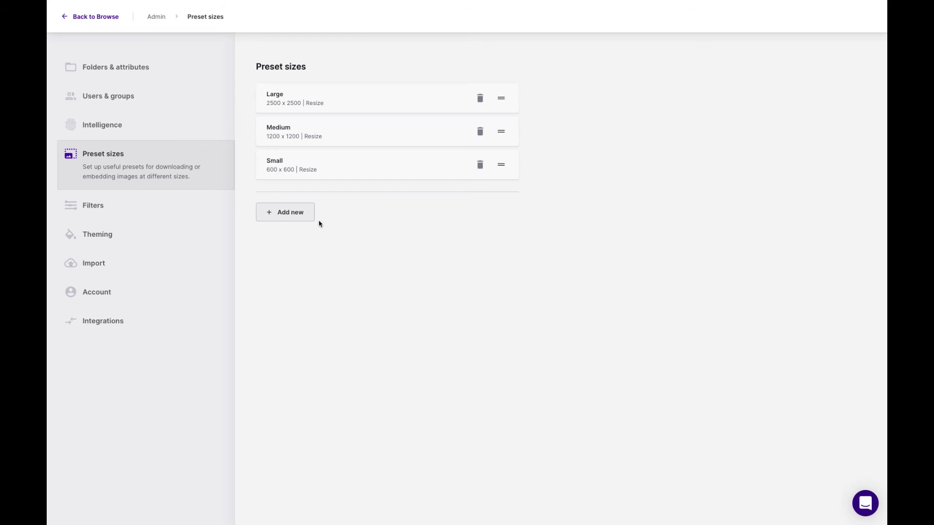
left_click(293, 214)
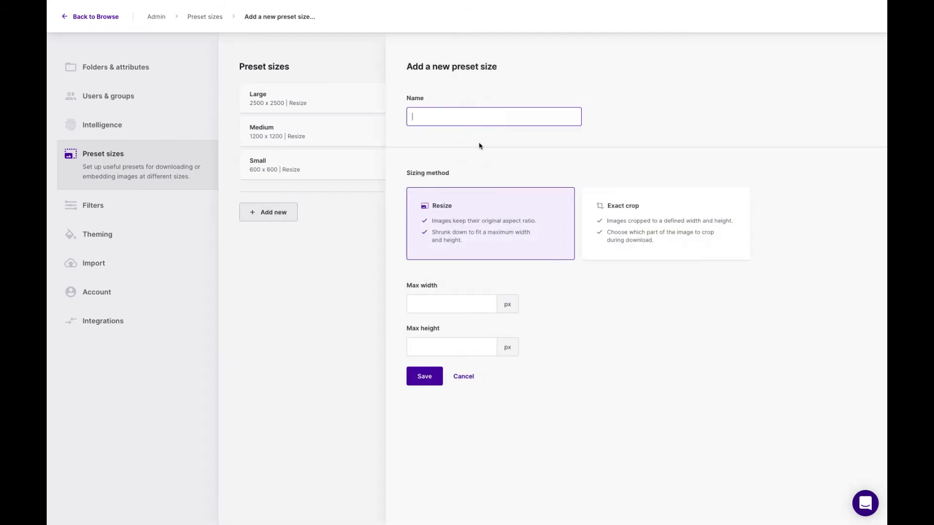
type("Website hero image")
left_click(650, 218)
left_click(466, 303)
type("200")
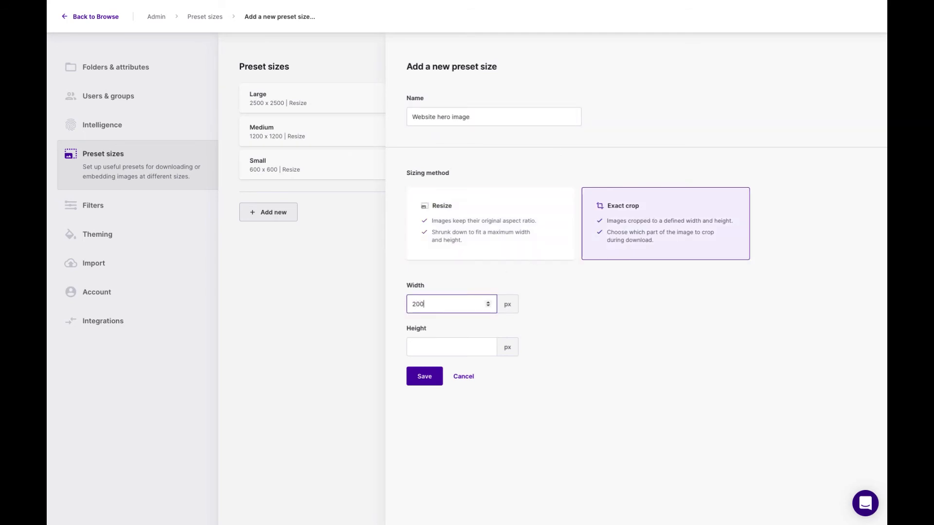
type("0")
left_click(462, 346)
type("50")
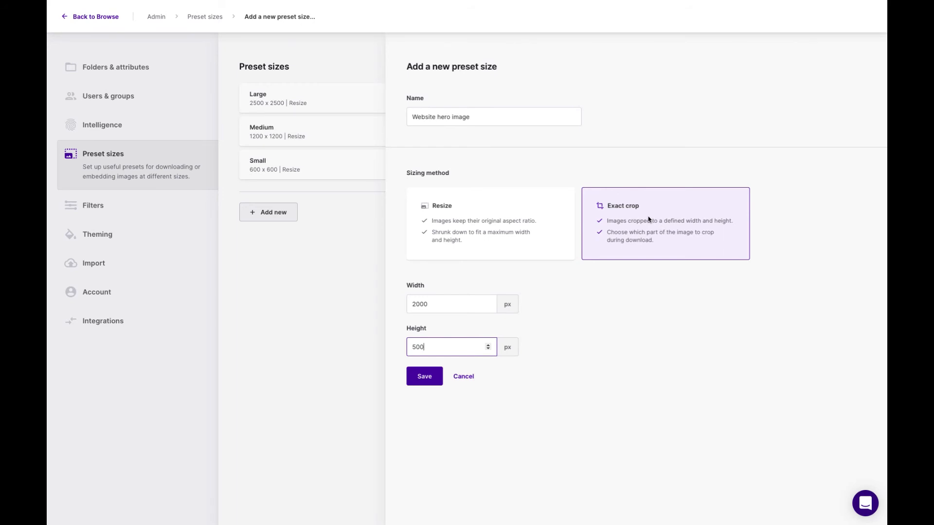
left_click(434, 381)
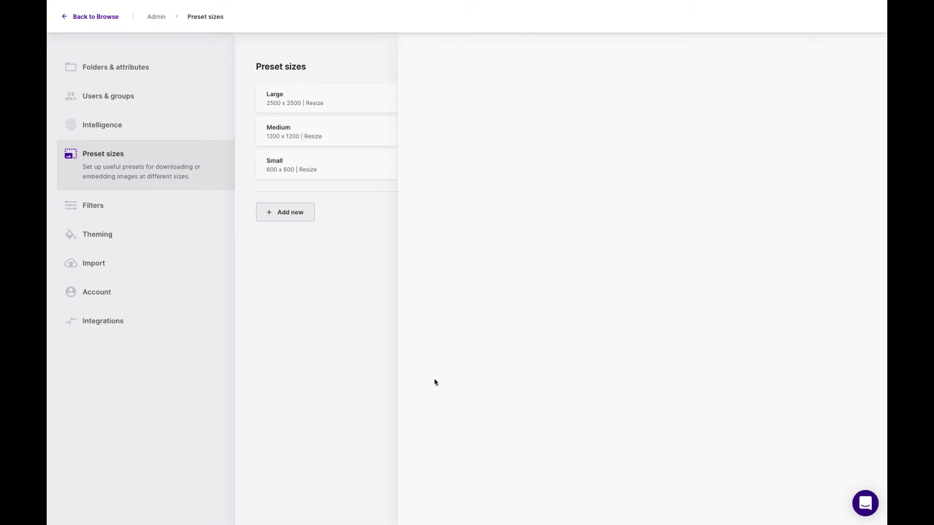
- Return to browsing, open the Sea and sand image and choose to download it as Website hero image
left_click(93, 17)
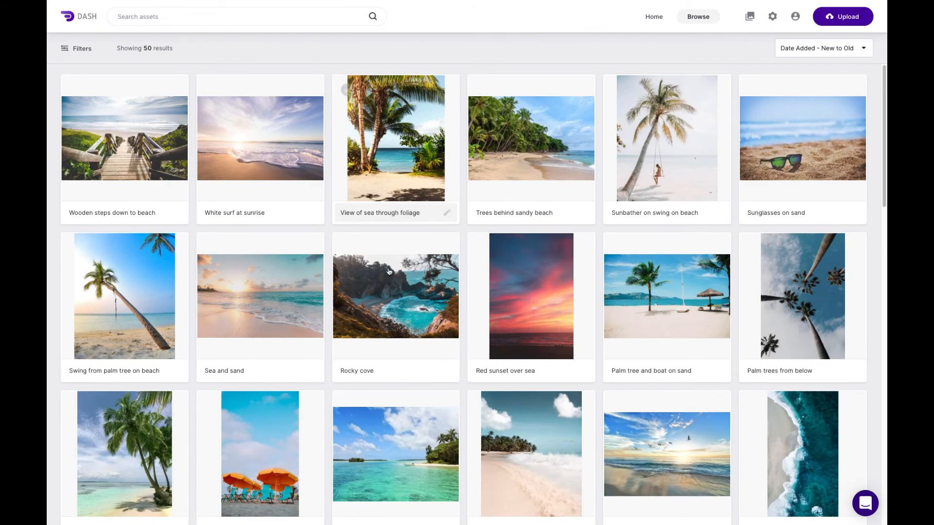
left_click(282, 281)
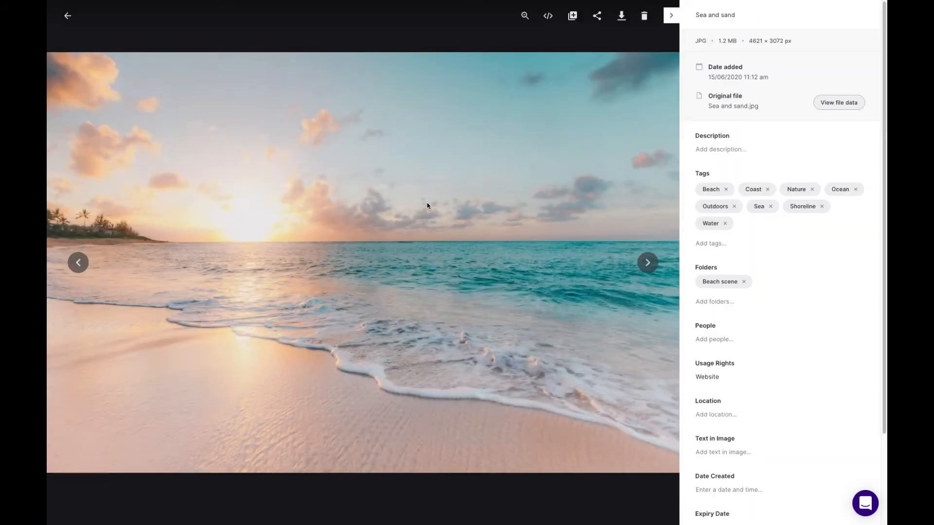
left_click(621, 16)
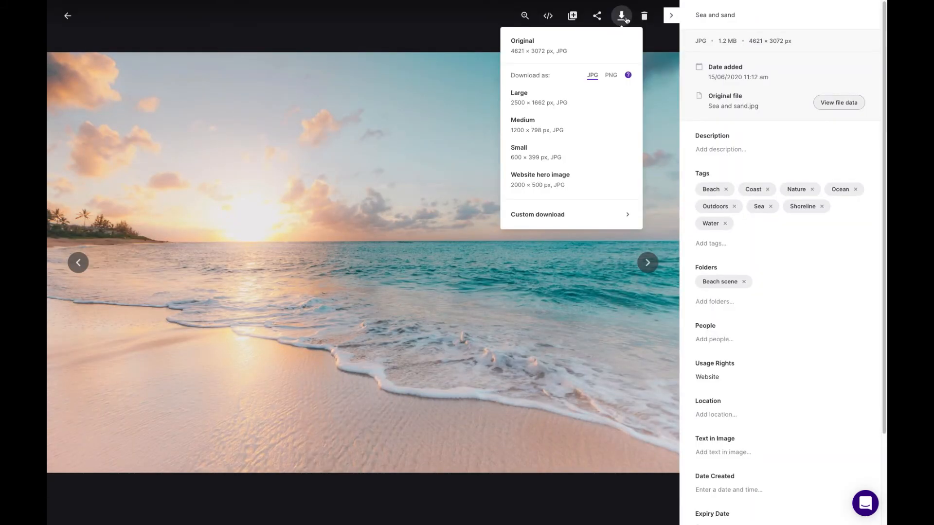
left_click(559, 183)
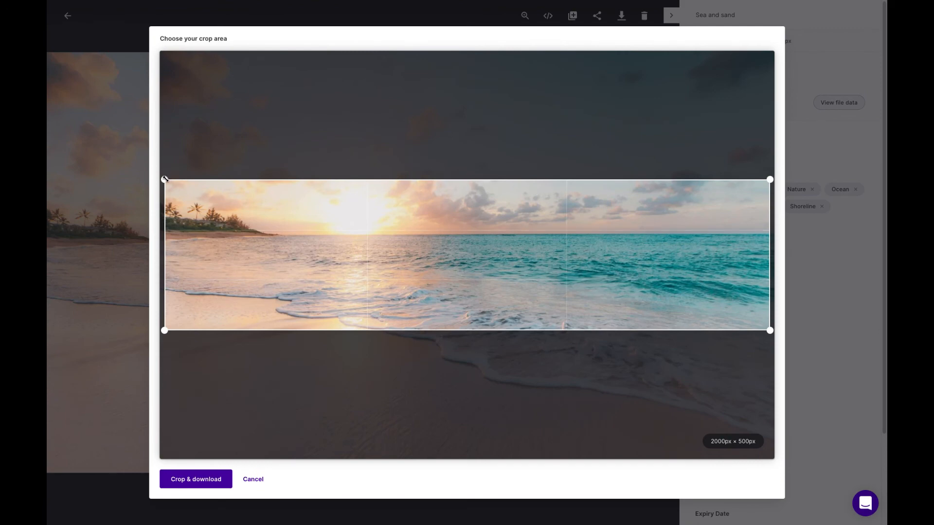
- Shrink the crop area and move it against the image's left edge so that it frames the palm trees and the sunset
left_click_drag(165, 179, 124, 178)
mouse_move(458, 265)
left_mouse_down()
mouse_move(458, 274)
mouse_move(458, 229)
mouse_move(457, 258)
left_mouse_up()
left_click_drag(161, 169, 267, 196)
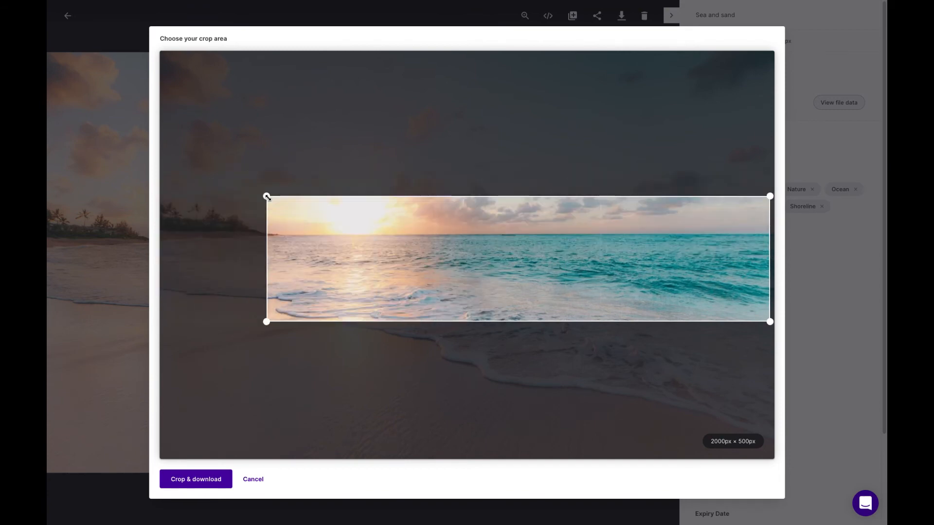
left_click_drag(385, 256, 249, 233)
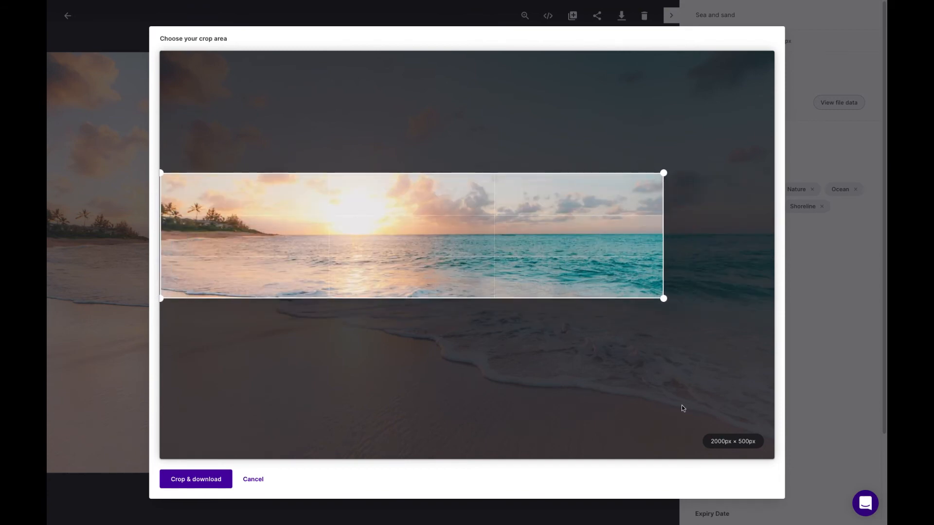
- Download the cropped Sea and sand image, open the downloaded file and return to the asset results
left_click(216, 483)
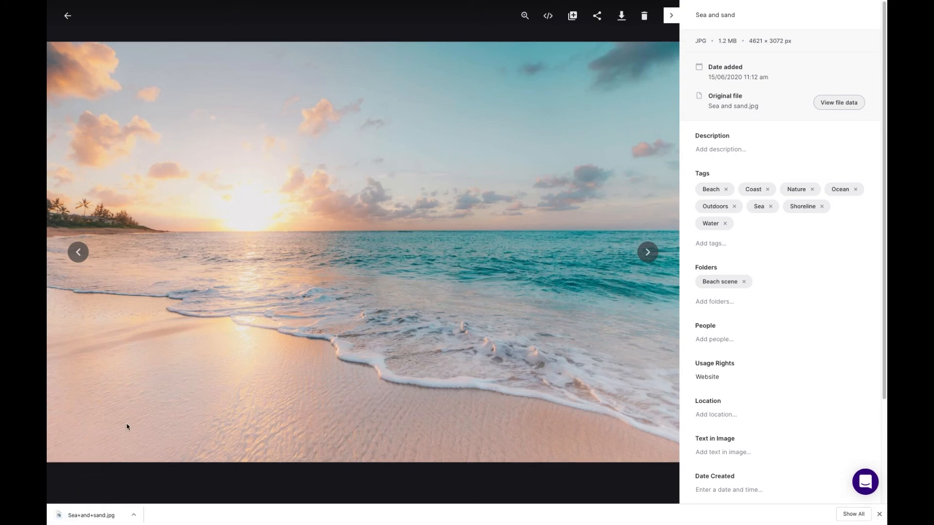
left_click(114, 519)
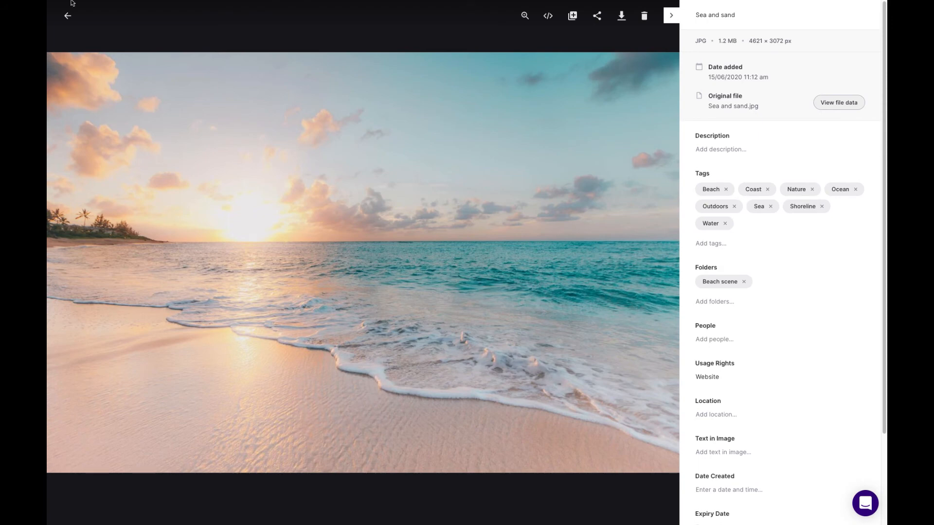
left_click(67, 16)
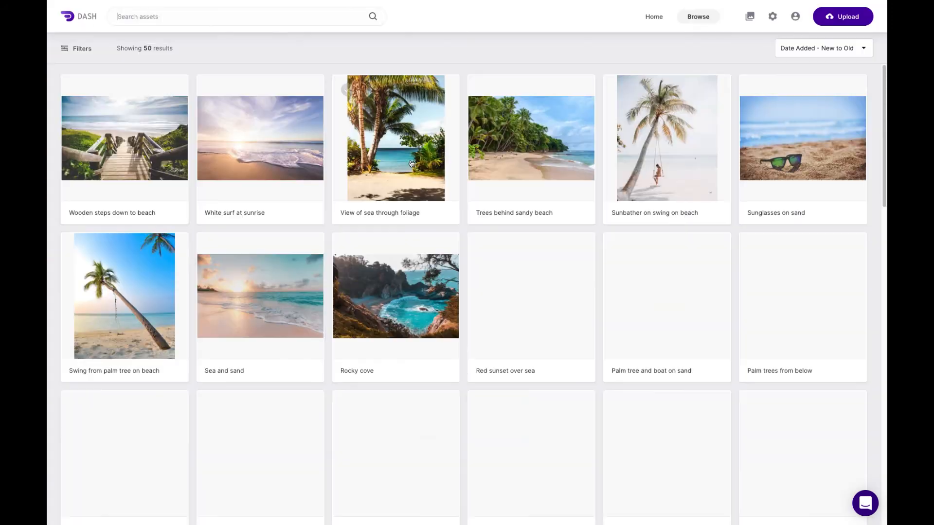
- Open the Theming settings in the admin area and set the accent colour to #e88273
left_click(772, 18)
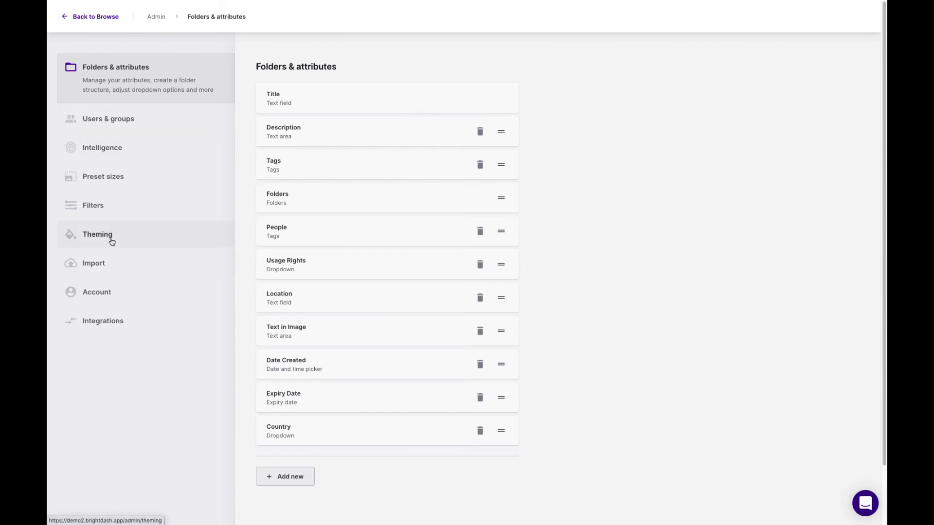
left_click(116, 19)
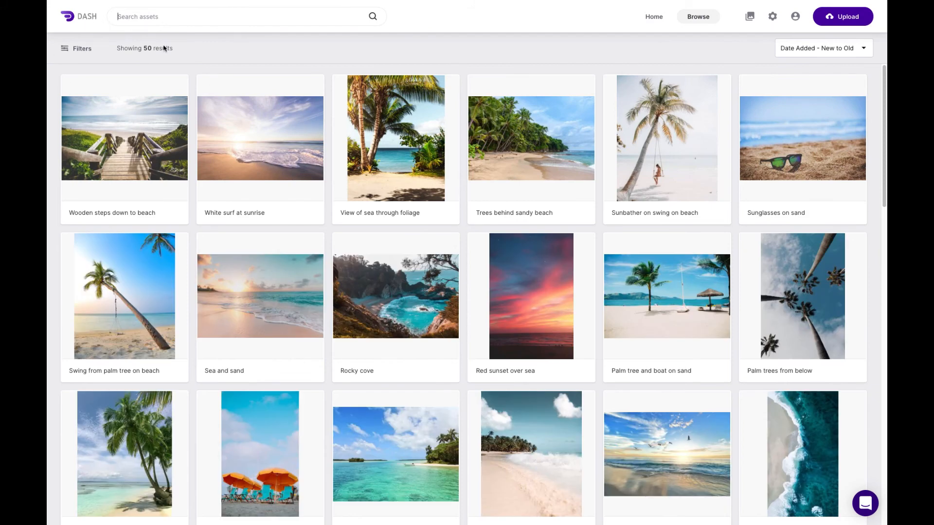
left_click(773, 17)
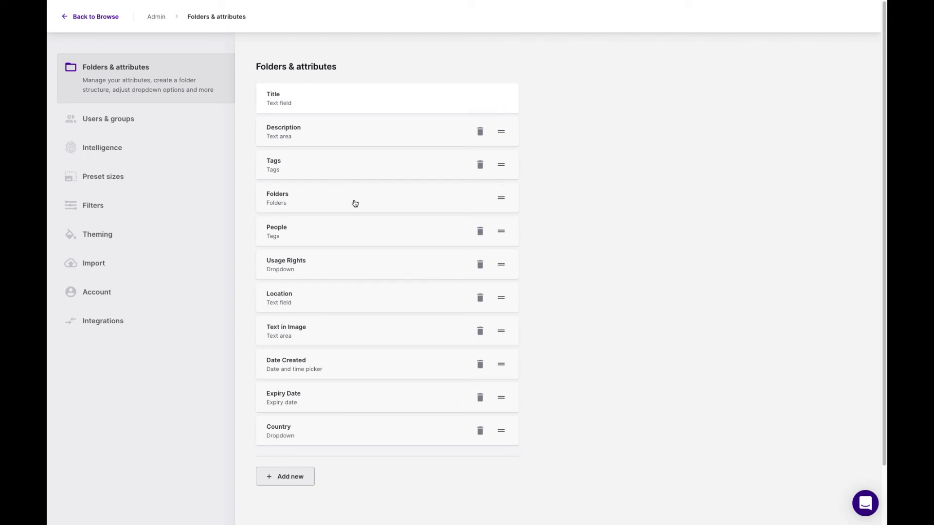
left_click(117, 237)
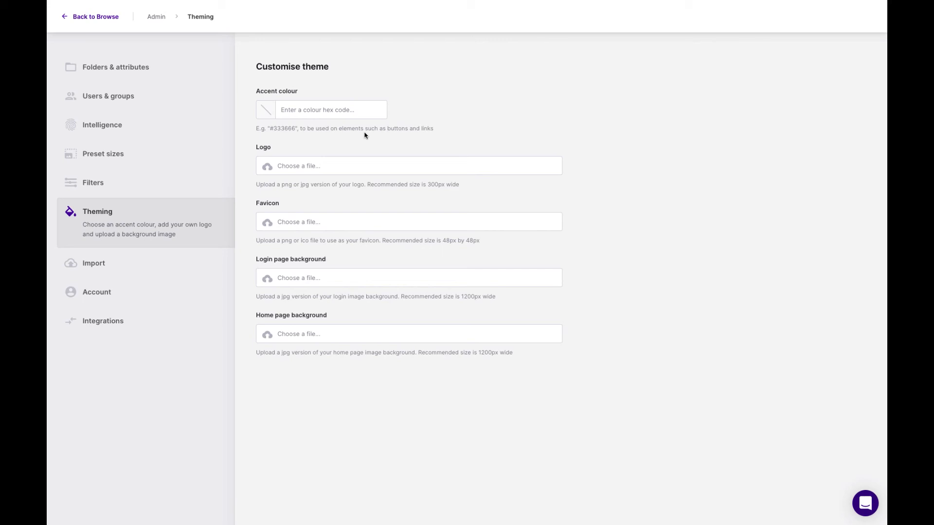
left_click(307, 106)
type("#")
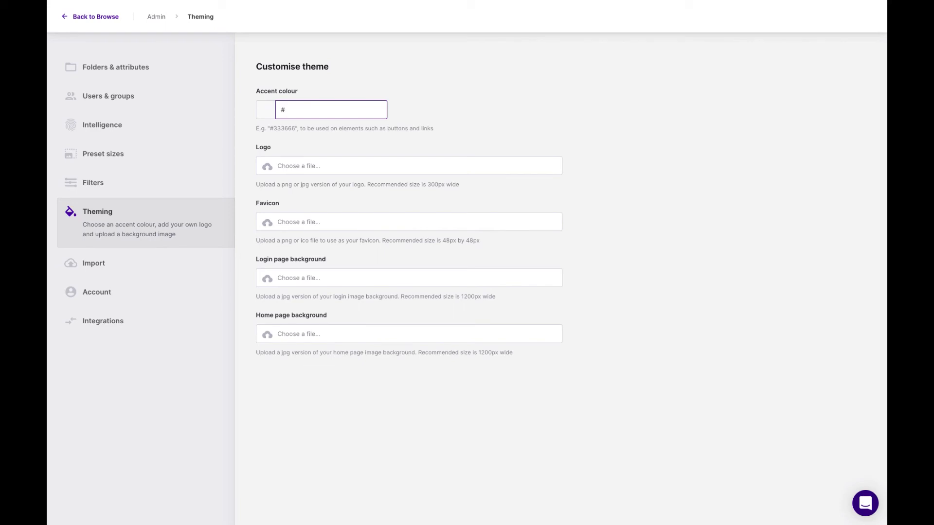
type("e88273")
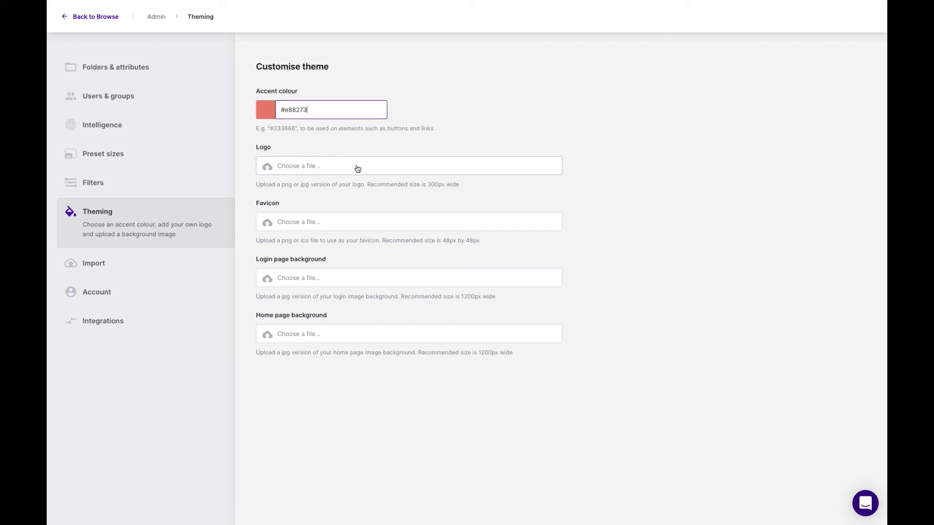
- Upload cast-logo.png from Downloads as the logo and the red city skyline image as the home page background
left_click(337, 171)
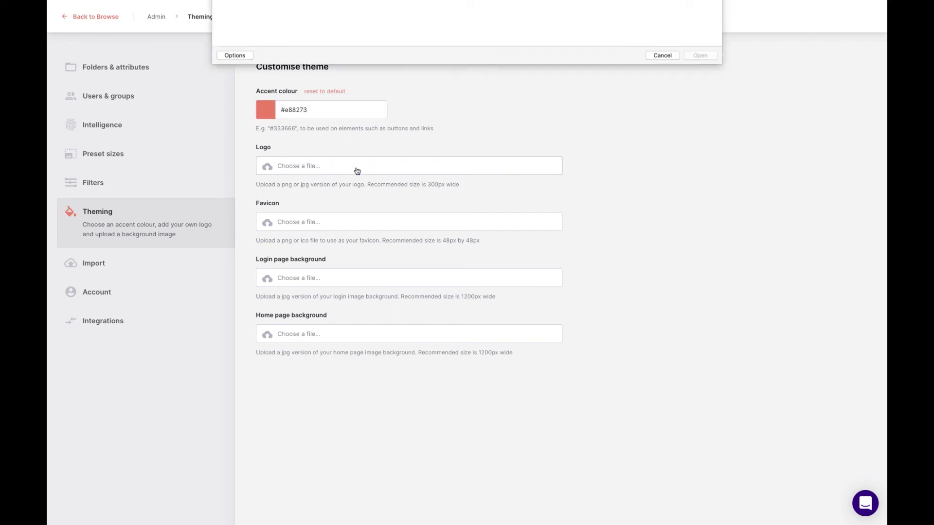
left_click(469, 10)
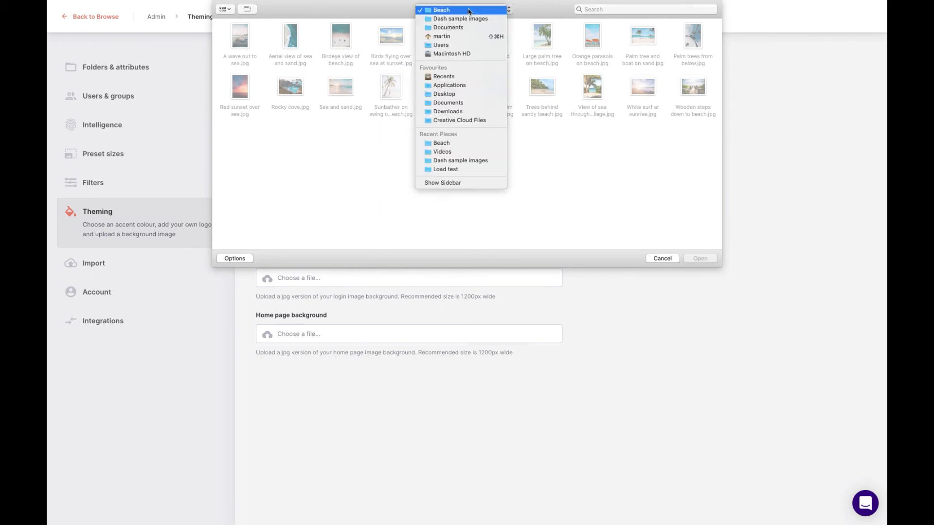
left_click(455, 111)
double_click(338, 37)
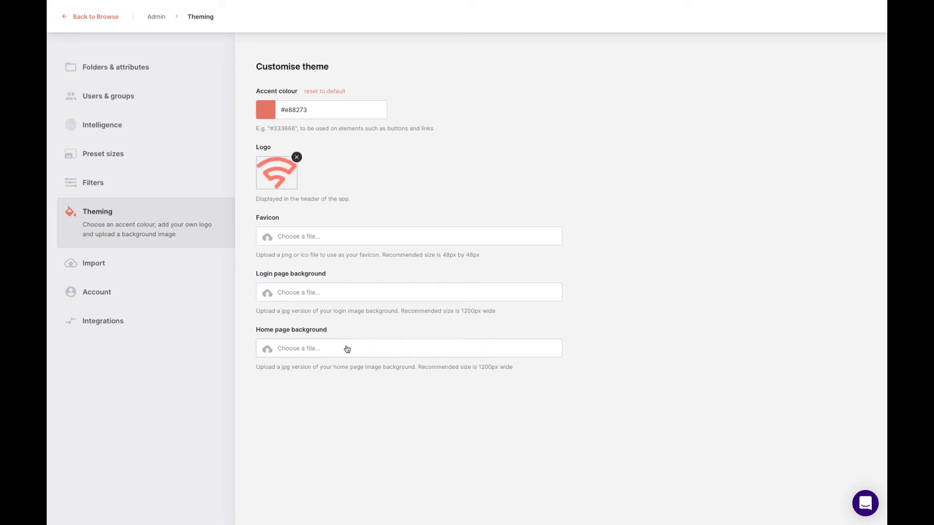
left_click(351, 332)
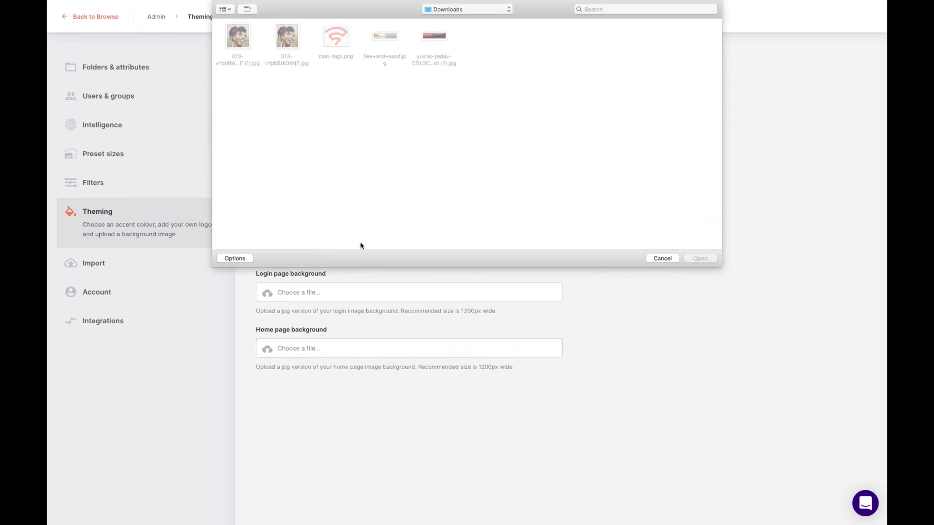
double_click(441, 37)
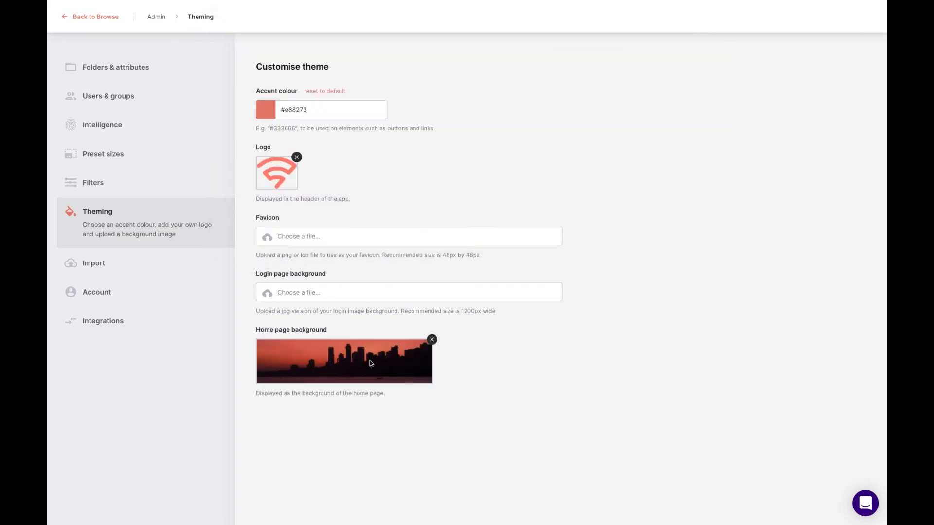
- View the new theme on the browse and home pages, and open the Import settings in the admin area
left_click(108, 16)
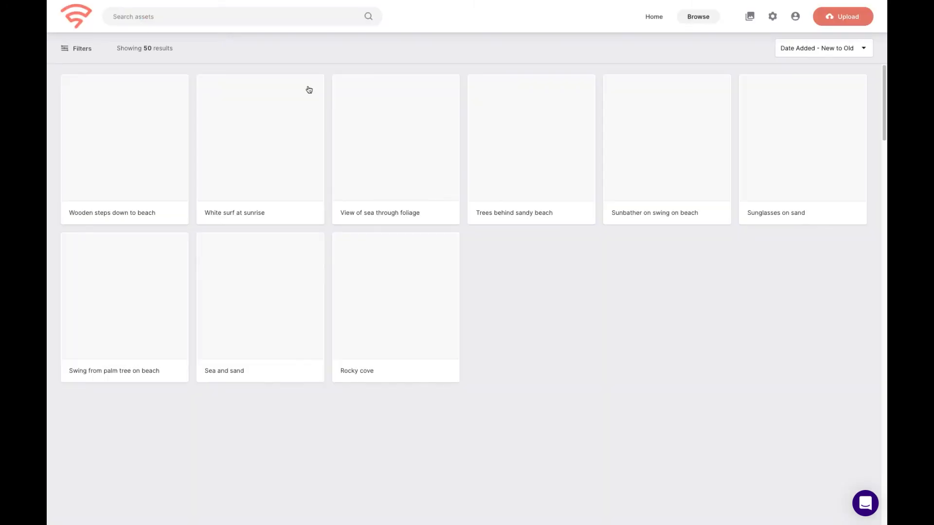
left_click(84, 22)
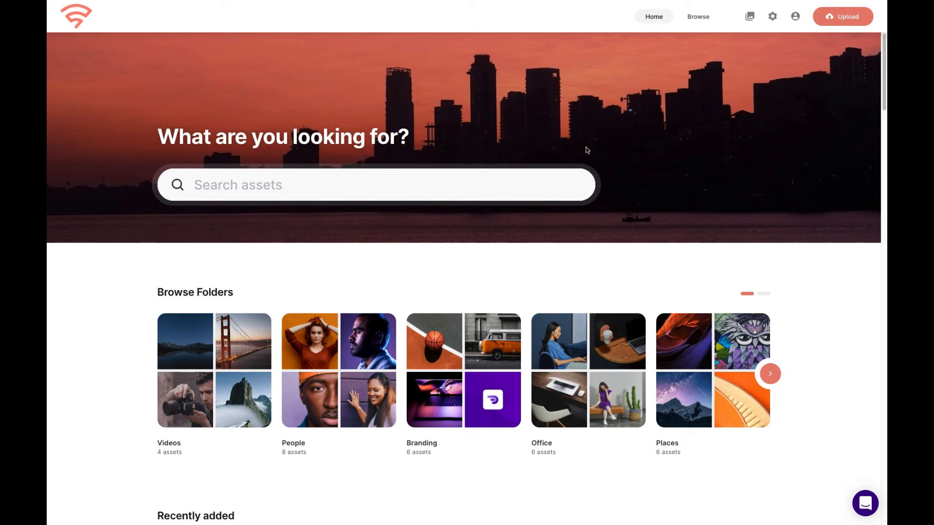
left_click(773, 16)
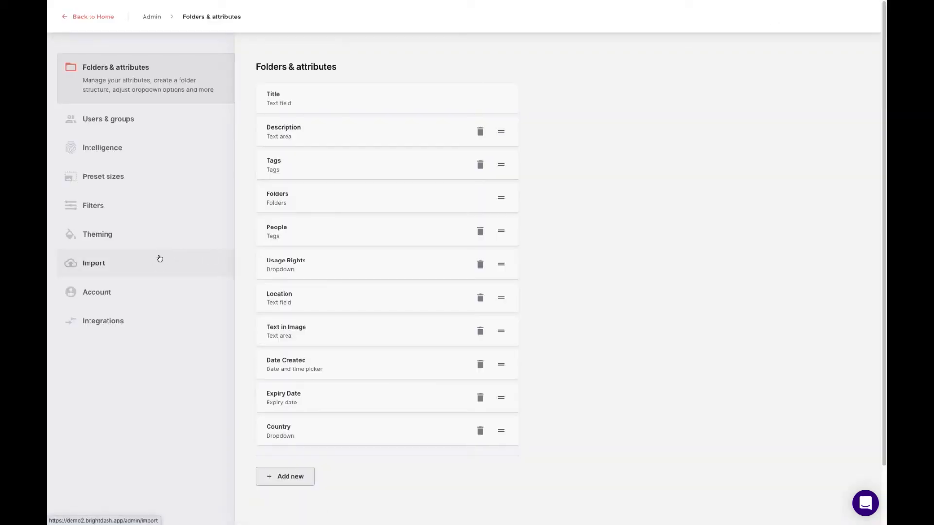
left_click(108, 273)
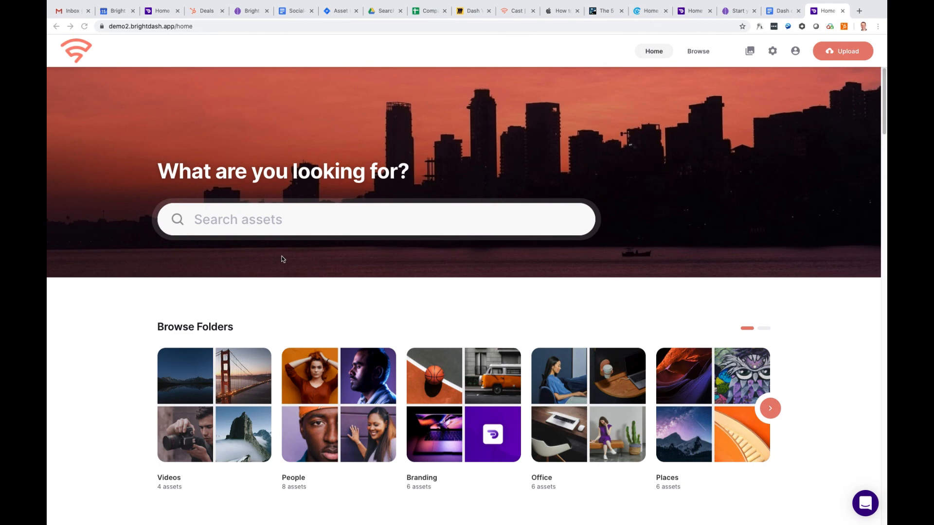
- Search the asset library for beach from the home page
left_click(294, 222)
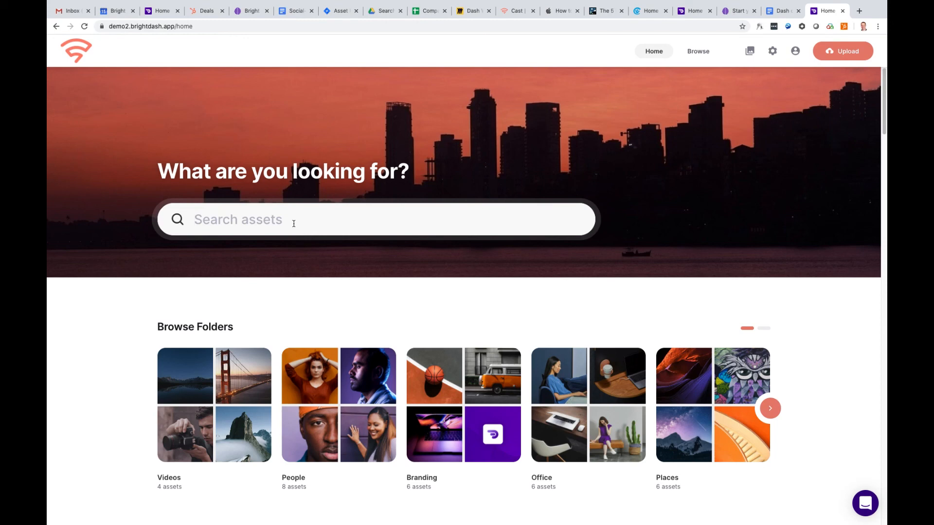
type("beach")
key("Return")
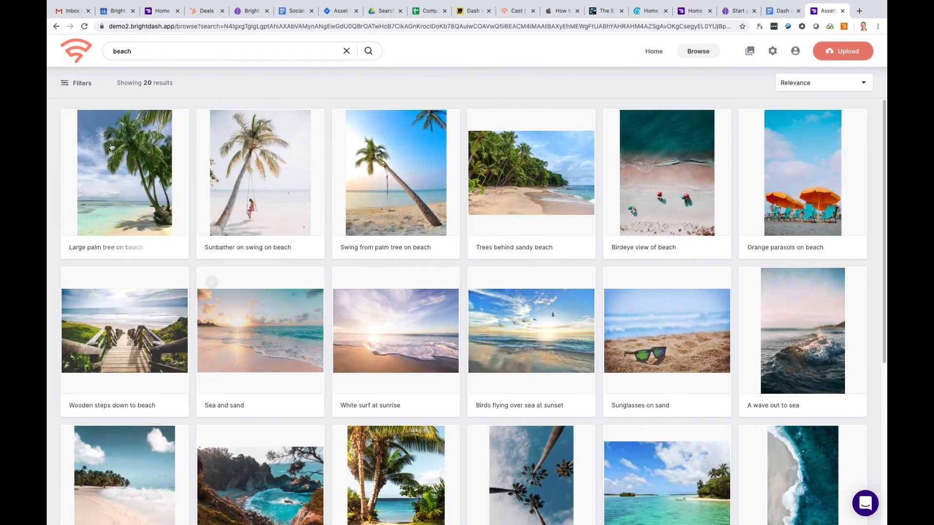
- Select the first 18 beach results, from Large palm tree on beach to the third row's last image, and show their download options
left_click(76, 125)
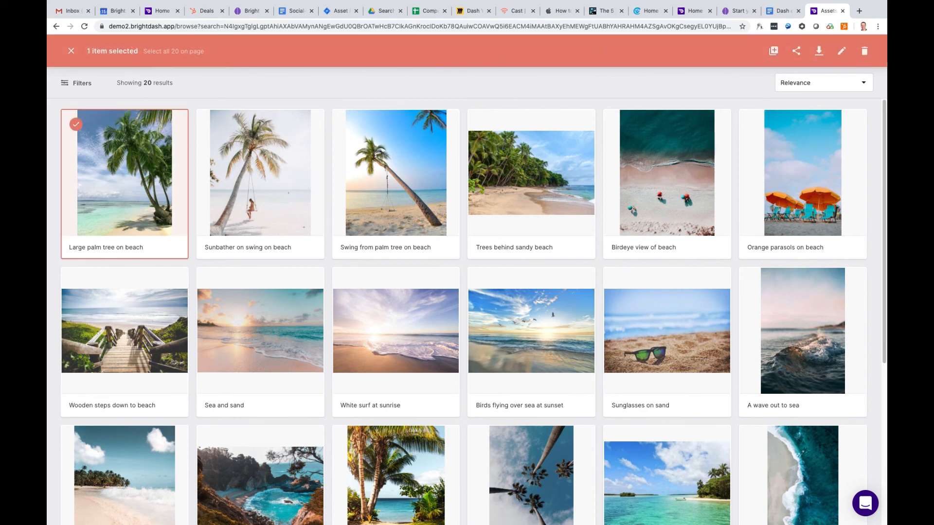
left_click(215, 128)
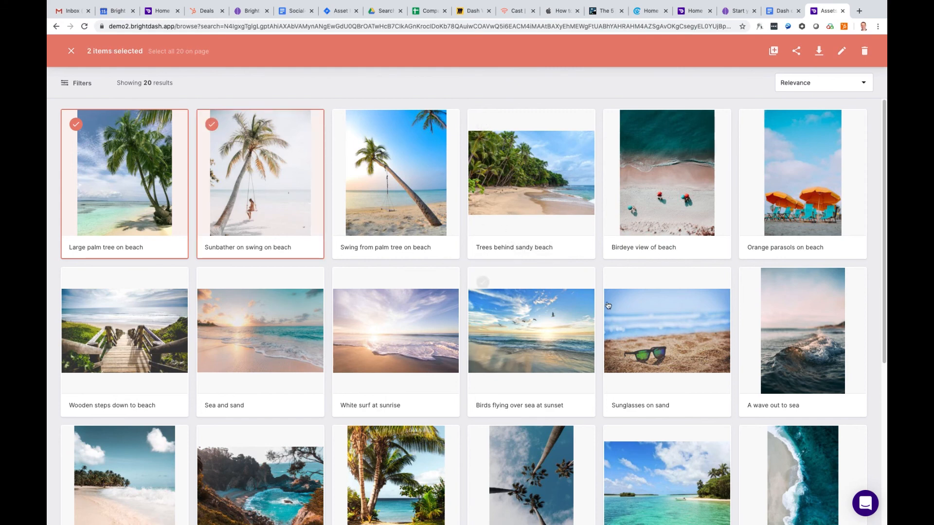
left_click(619, 284, "shift")
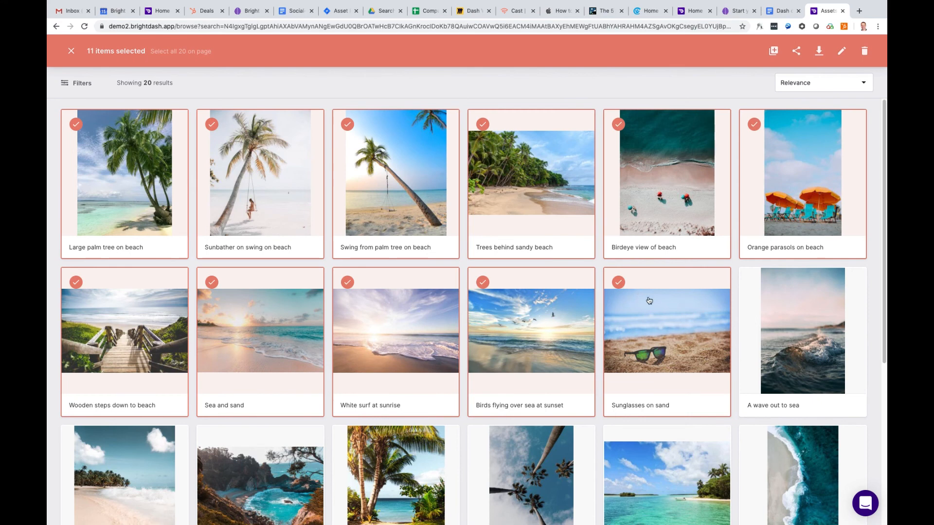
left_click(753, 442, "shift")
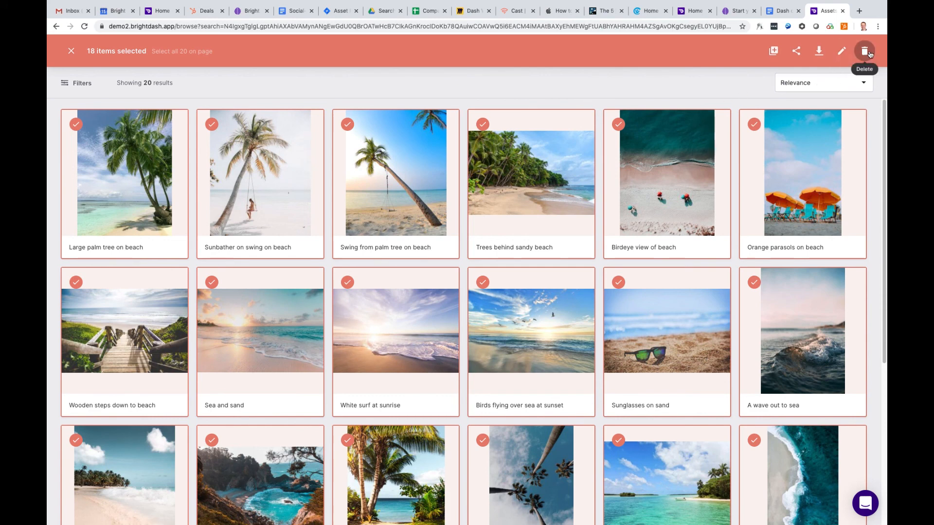
left_click(820, 54)
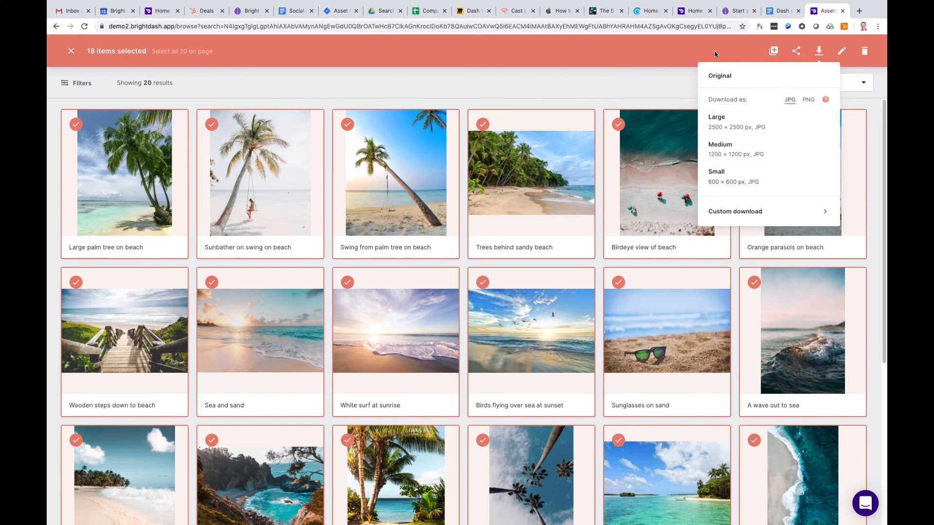
- Add the selected beach images to the Project 1 collection and open that collection to look through it
left_click(774, 52)
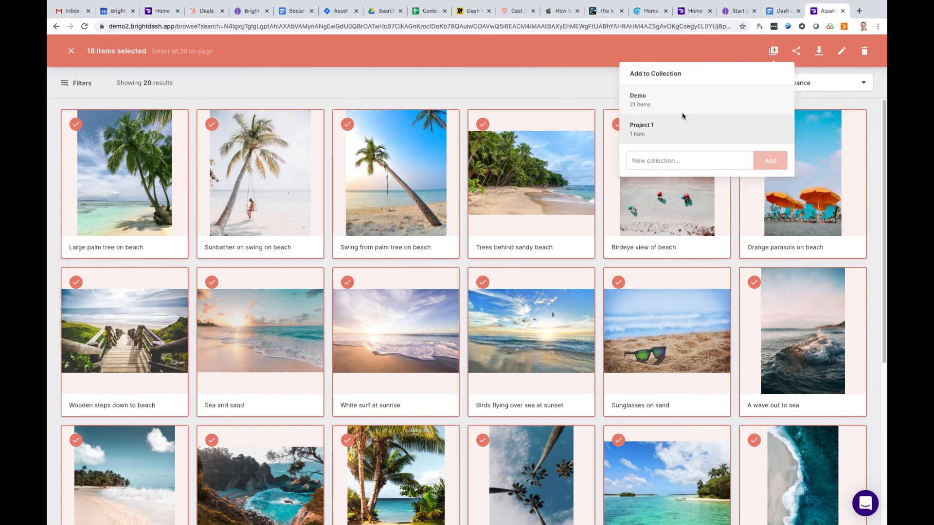
left_click(658, 130)
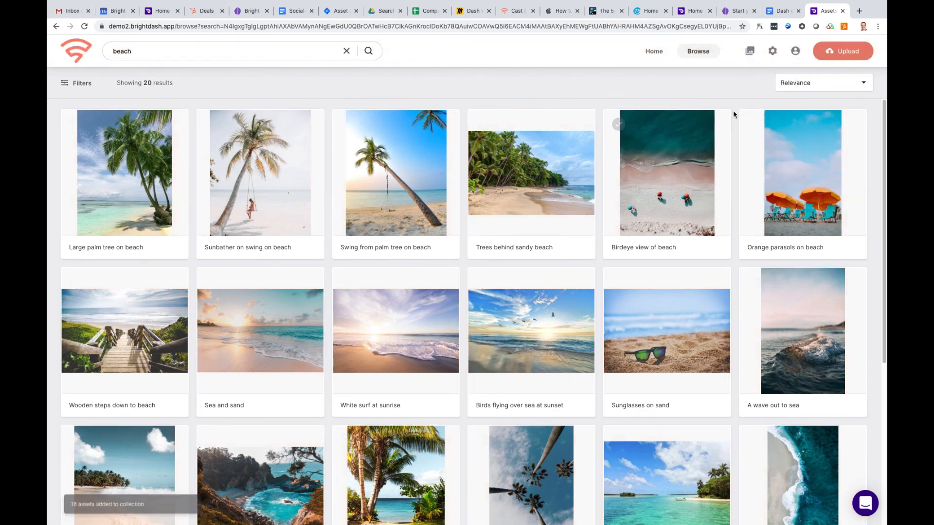
left_click(751, 52)
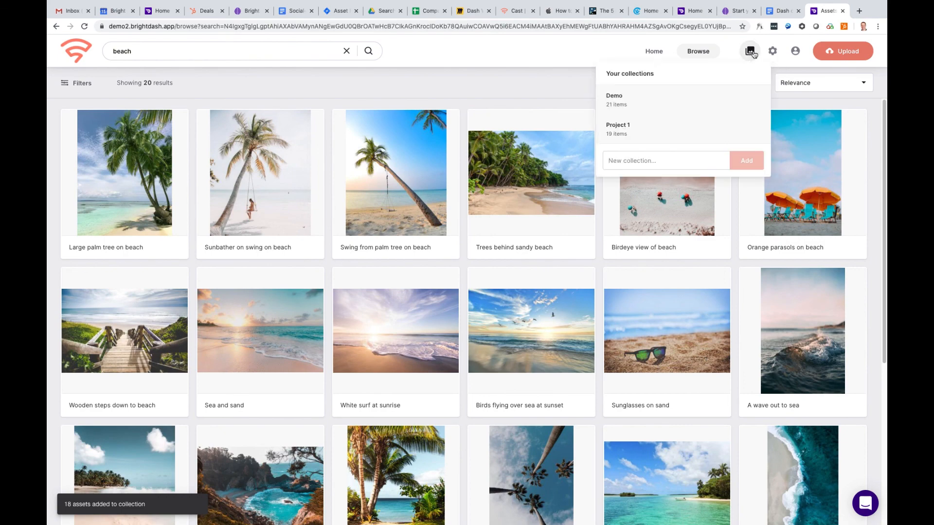
left_click(656, 130)
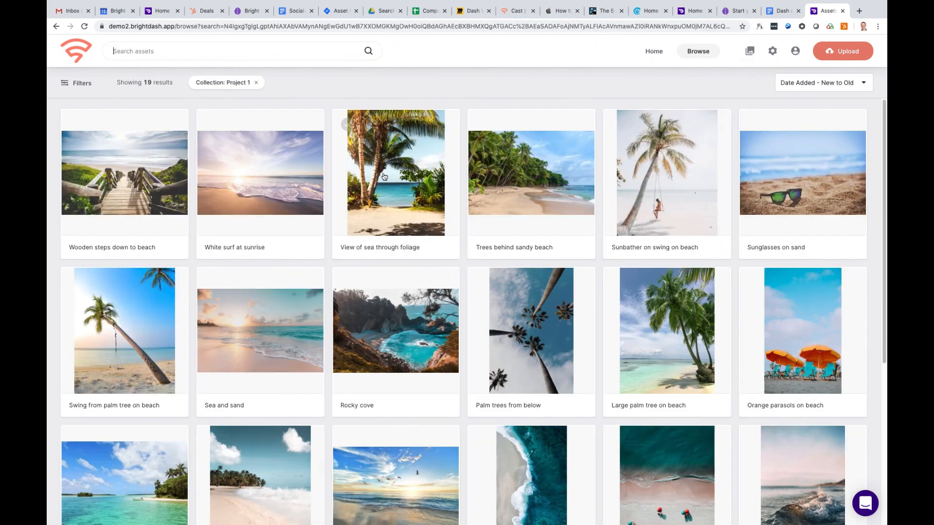
scroll(333, 267, "down", 3)
scroll(336, 272, "up", 3)
- Select all assets in the Project 1 collection and copy a share link for them that expires in 7 days
left_click(76, 125)
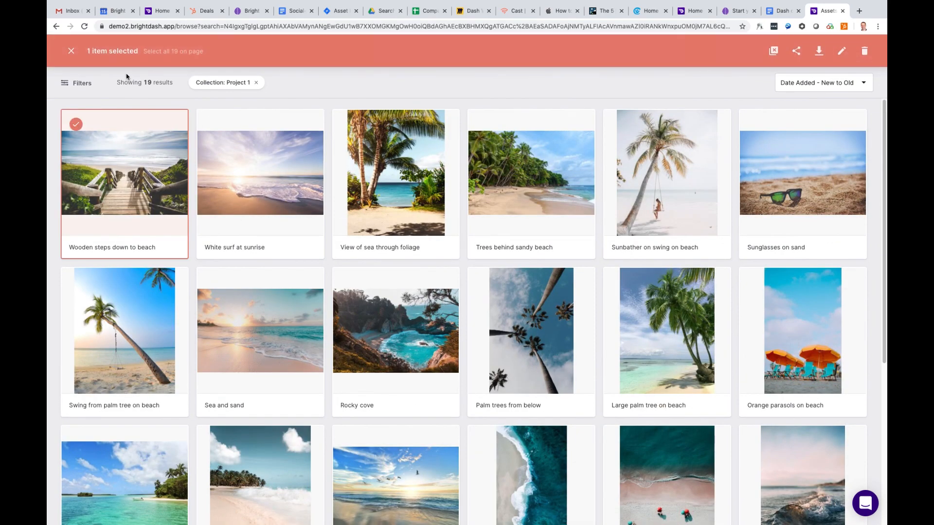
left_click(164, 51)
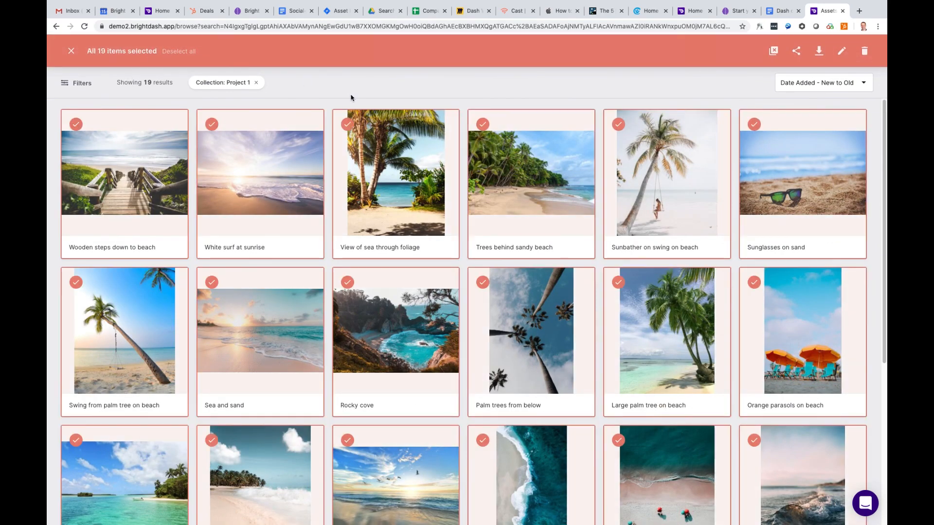
left_click(798, 53)
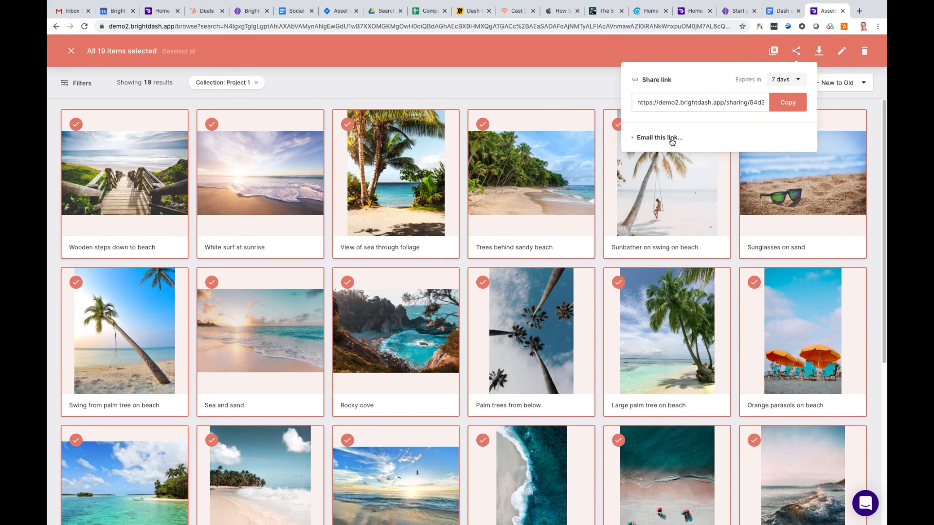
left_click(788, 103)
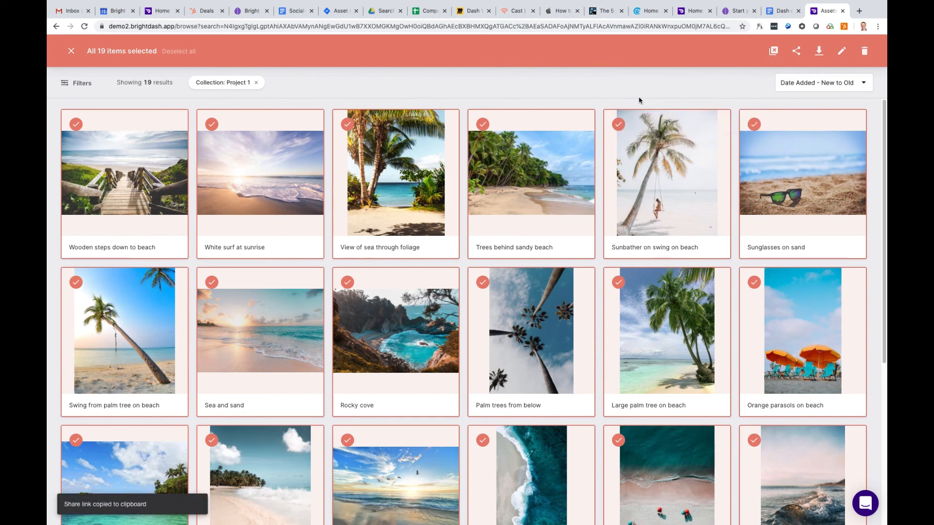
- View the shared files by opening the copied link in a new browser tab, and return to the collection and clear the selection
left_click(859, 11)
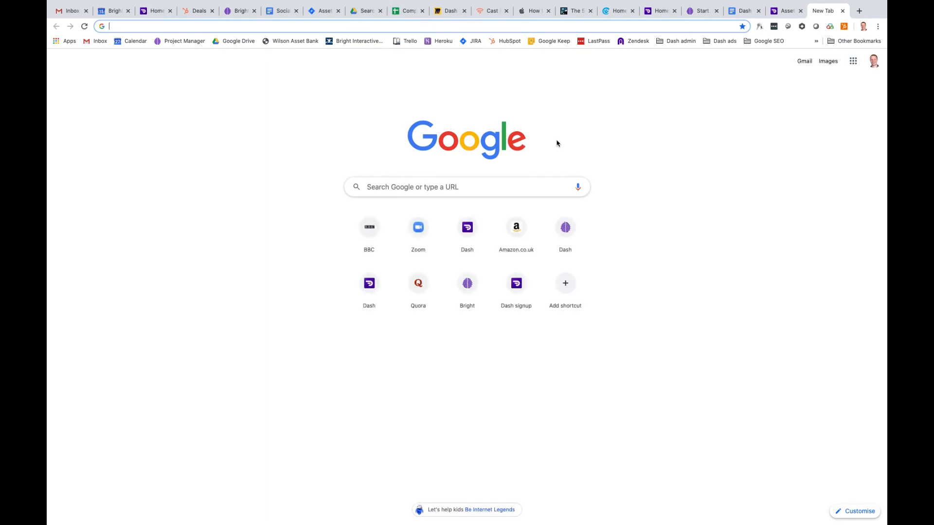
key("super+v")
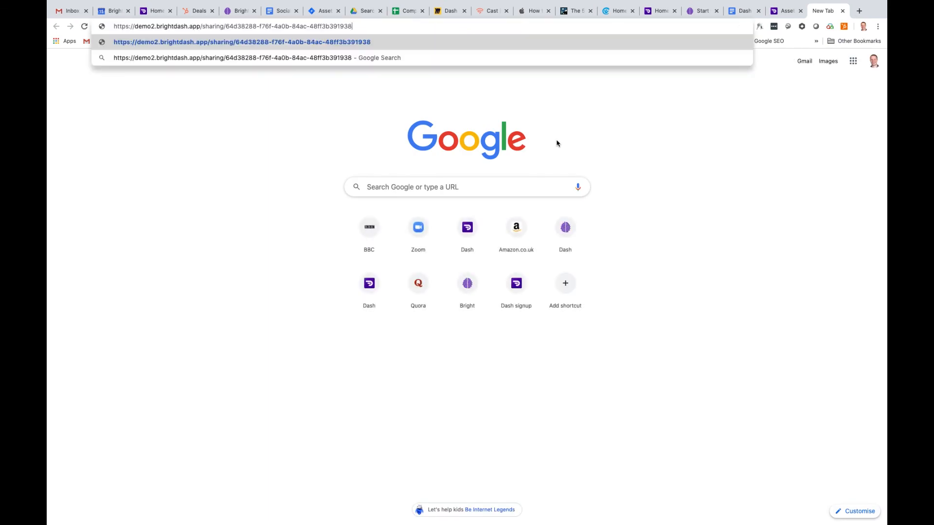
key("Return")
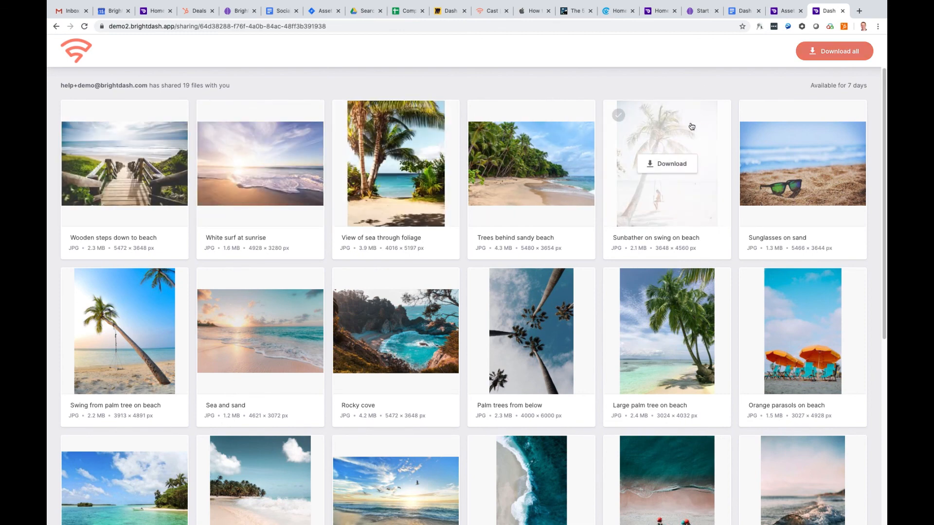
left_click(786, 11)
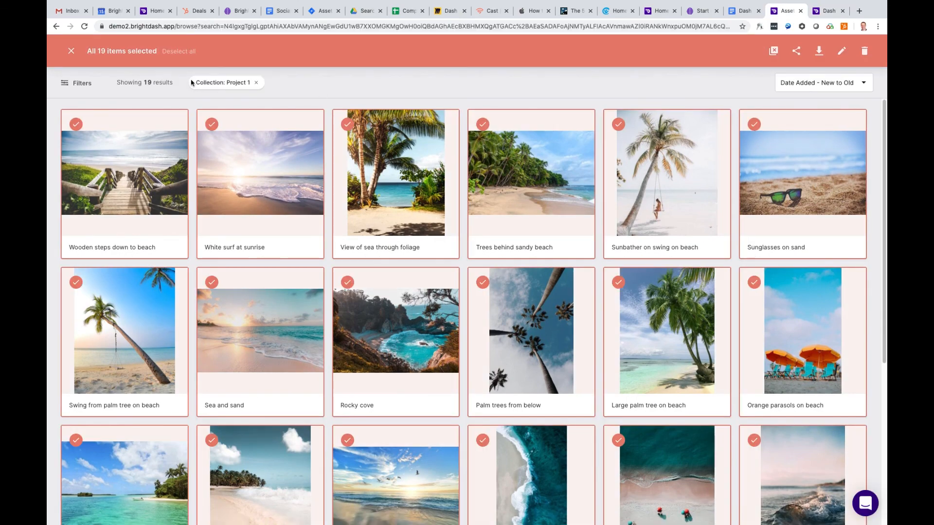
left_click(71, 50)
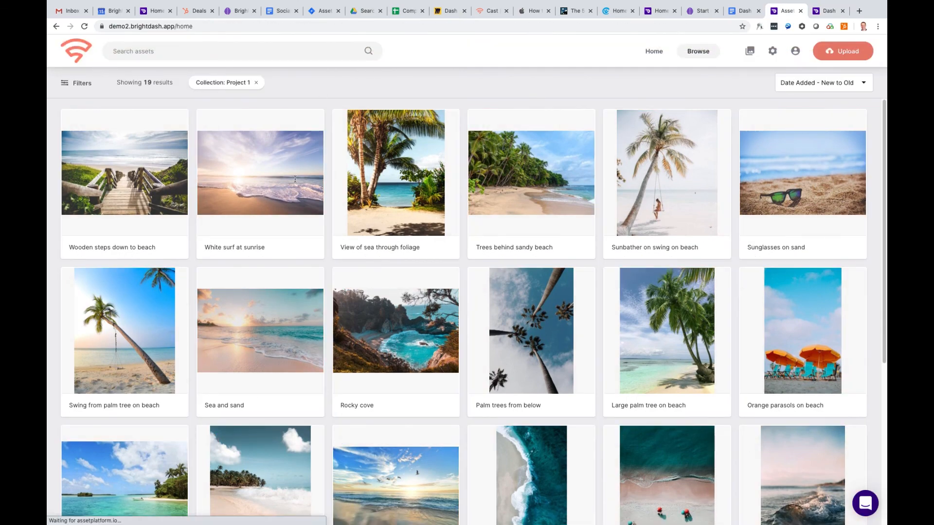